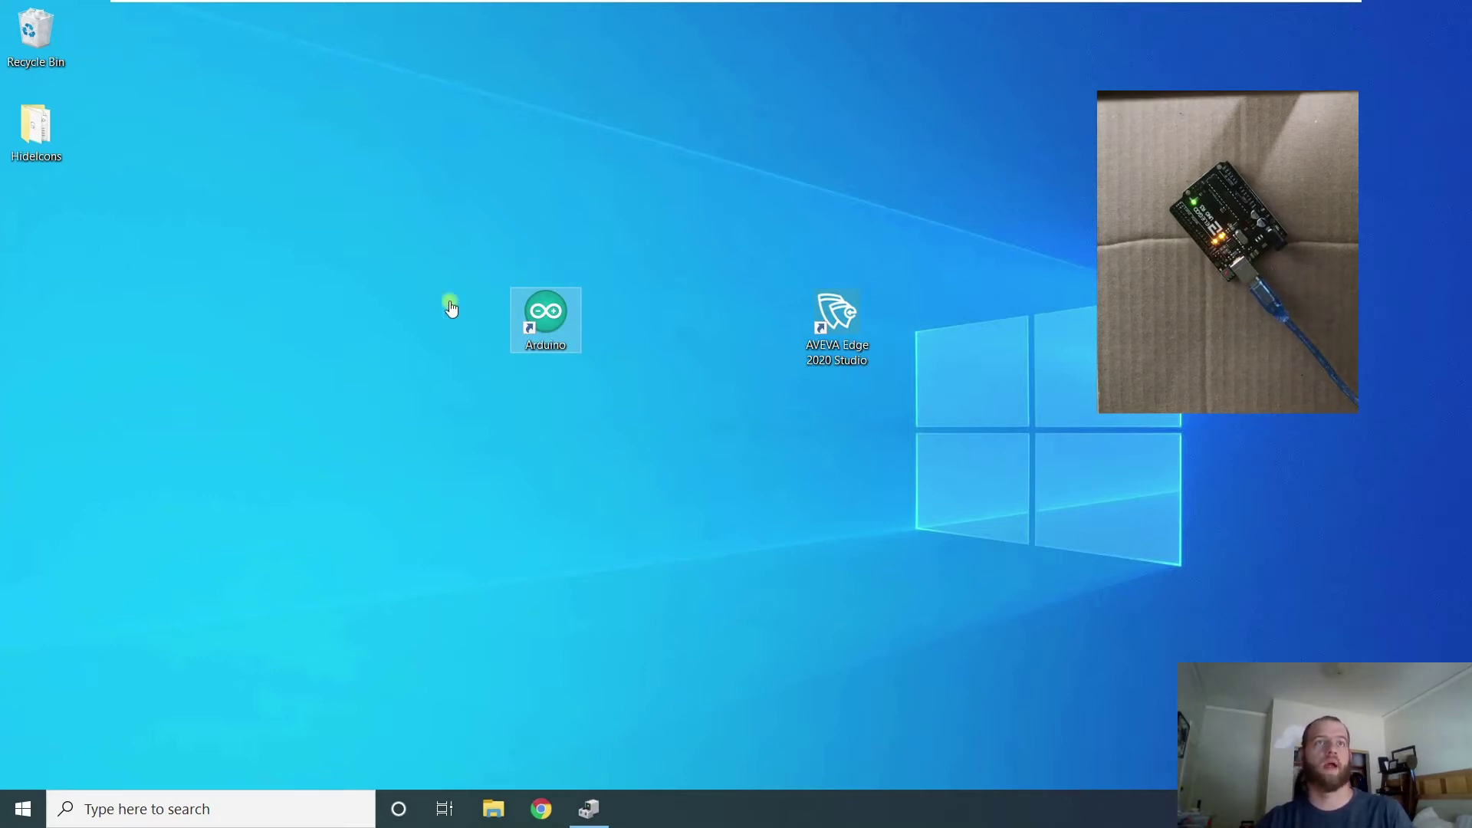
# Launch the Arduino IDE and highlight the Serial.begin setup lines and the delay(1000); line of sketch_jul08a
pyautogui.doubleClick(546, 326)
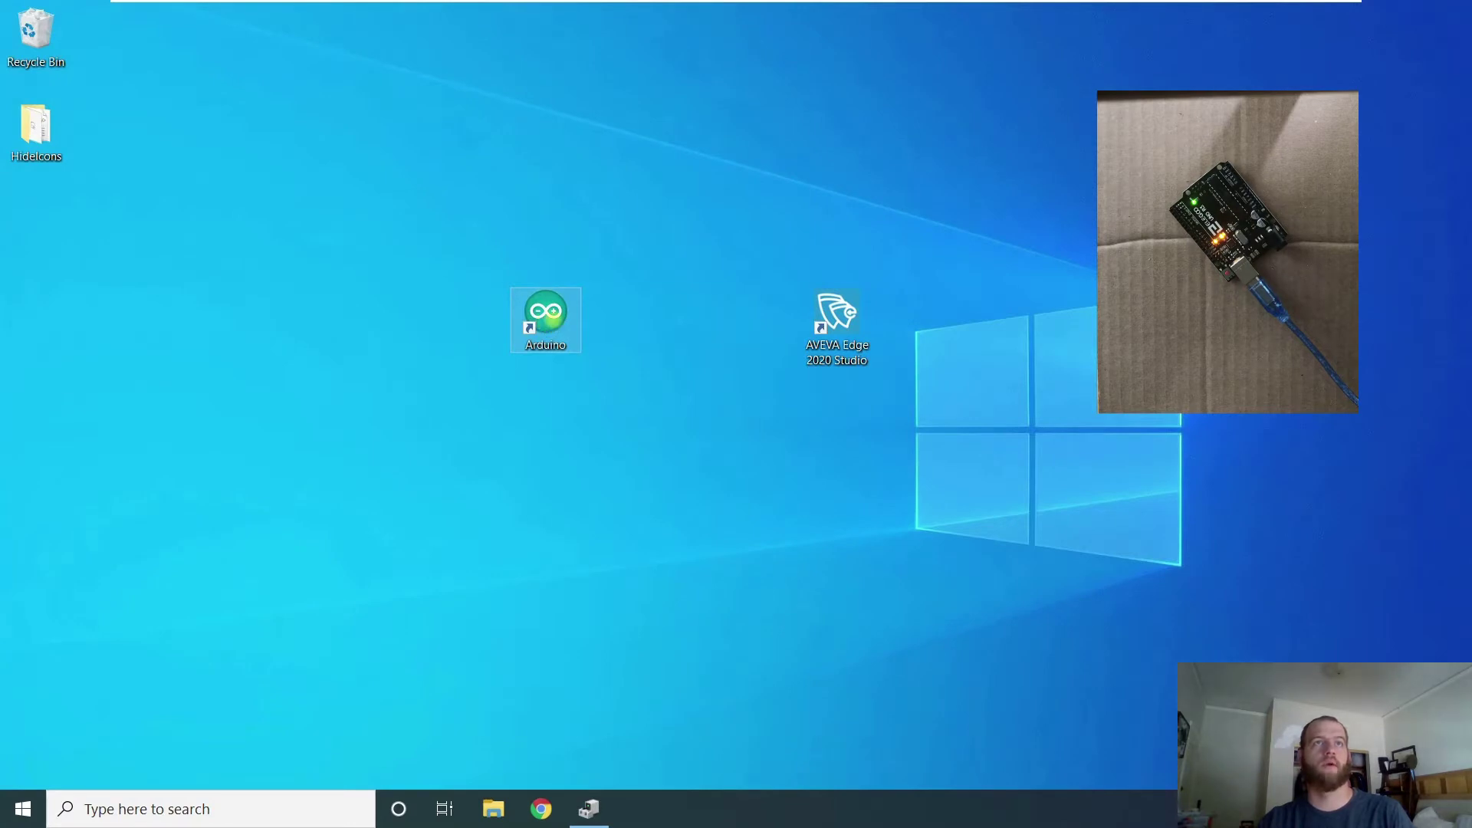
pyautogui.click(544, 379)
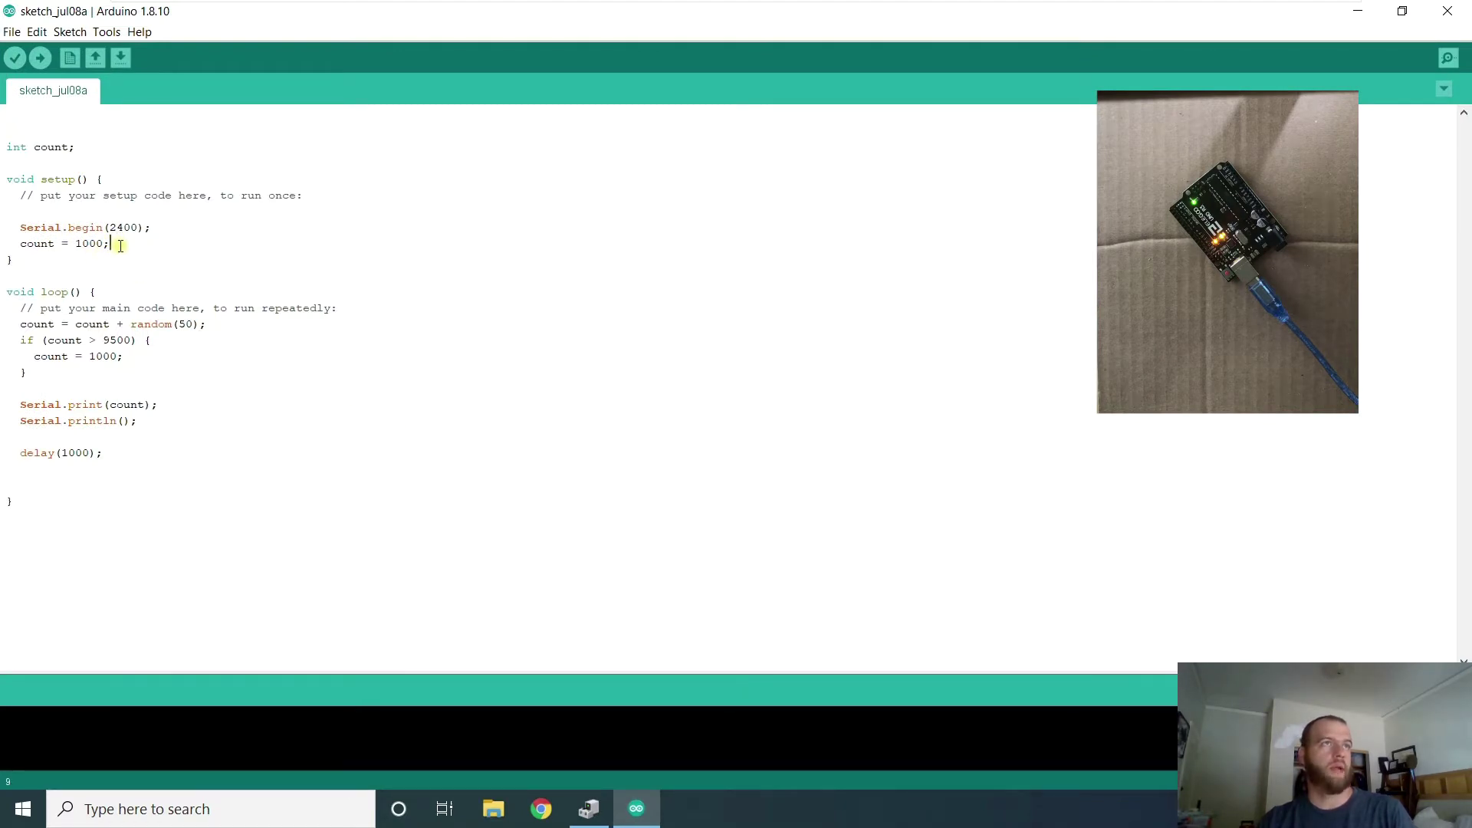
pyautogui.moveTo(121, 246); pyautogui.dragTo(14, 228)
pyautogui.click(36, 229)
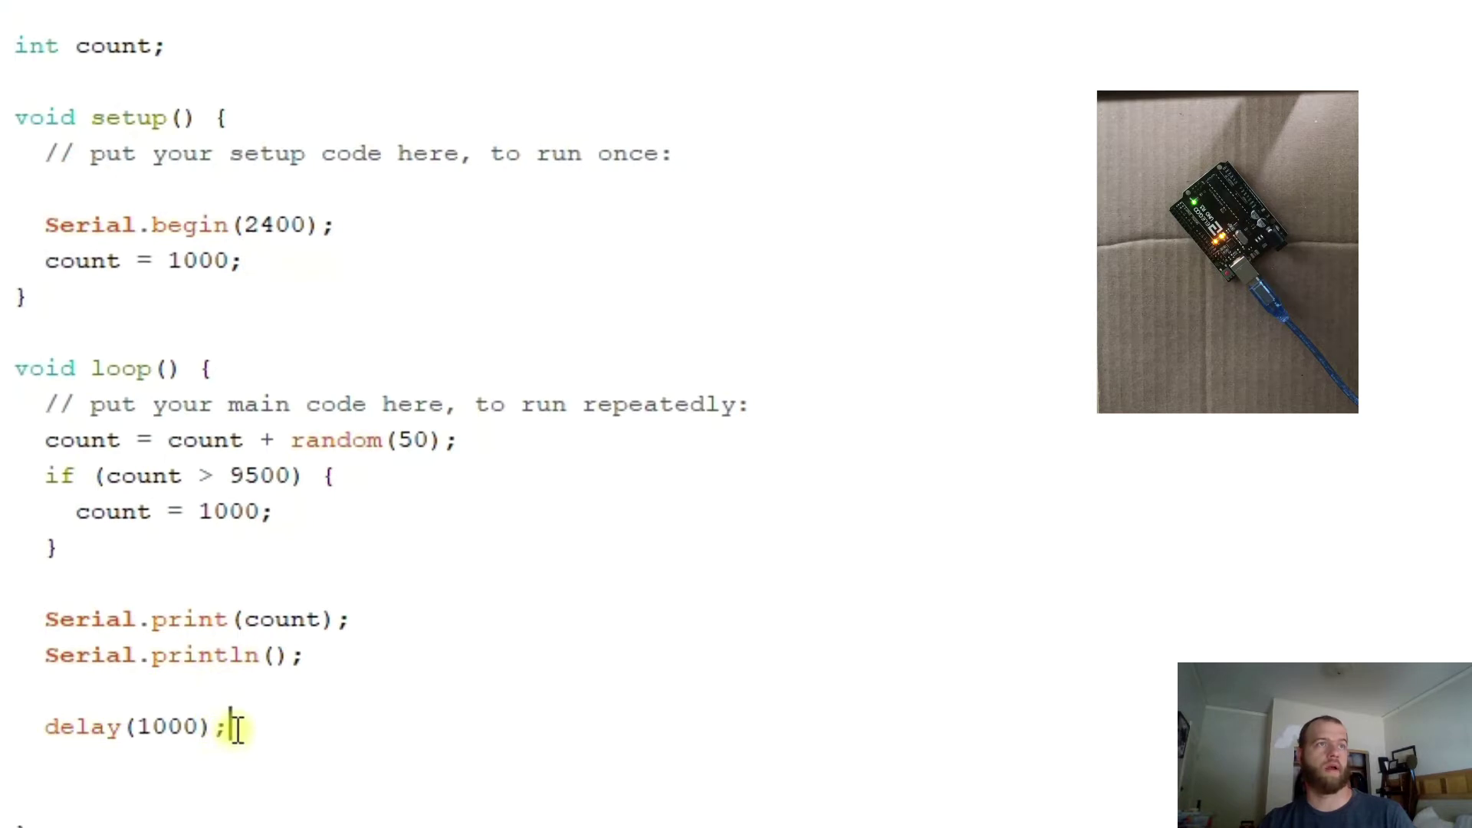
pyautogui.moveTo(233, 730); pyautogui.dragTo(43, 723)
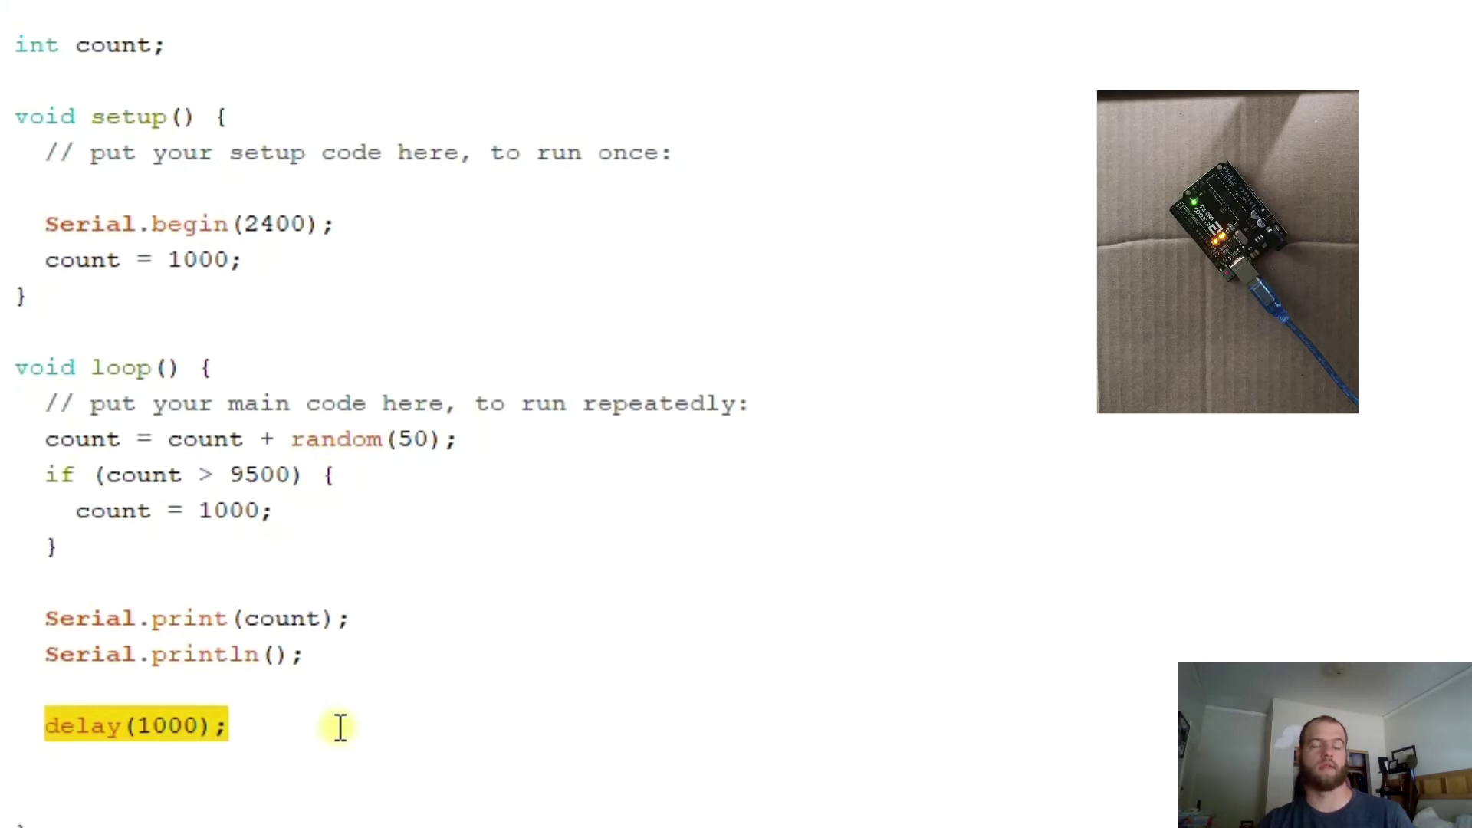
pyautogui.click(595, 637)
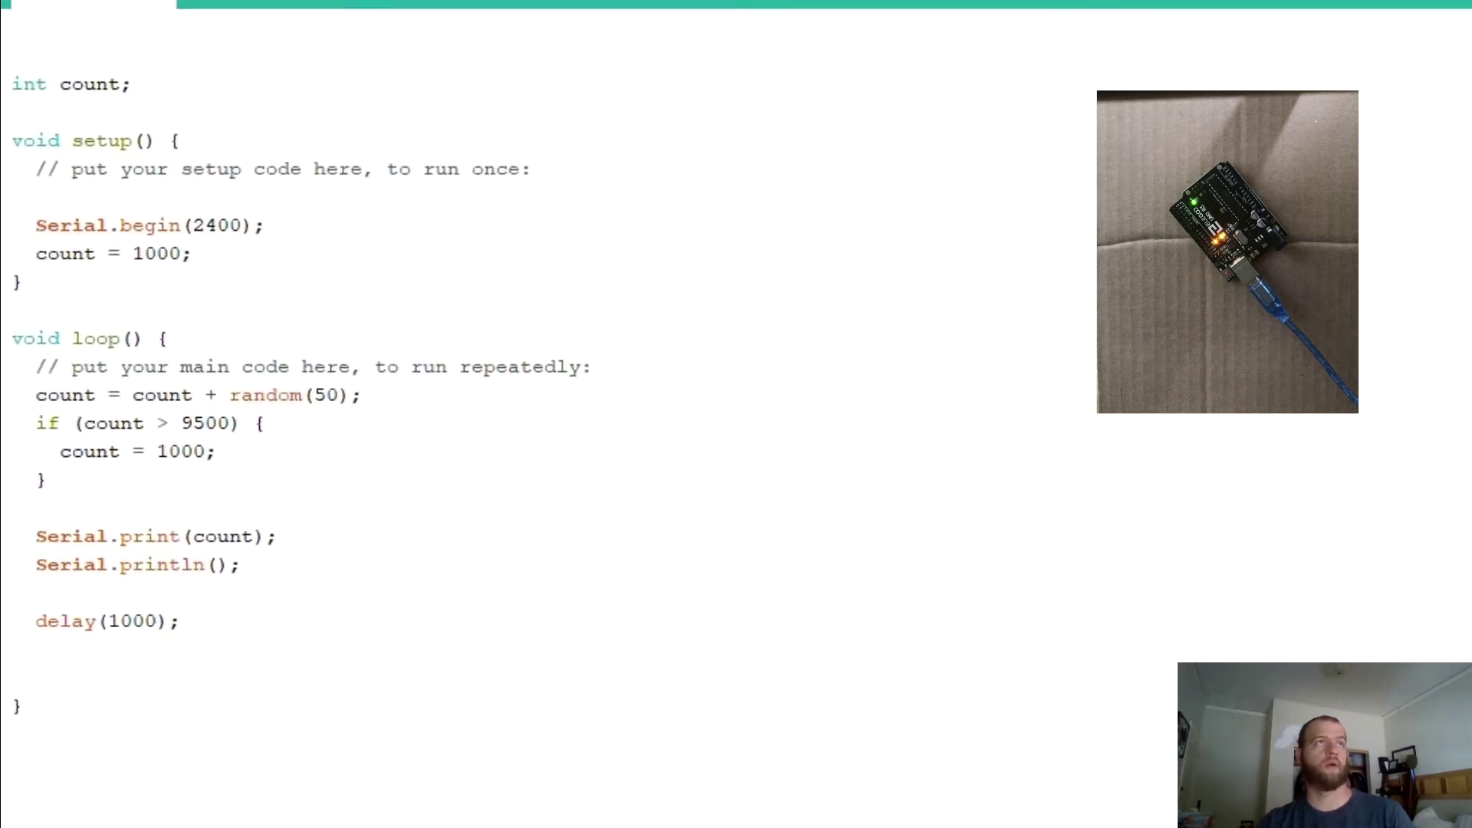
# Upload the sketch to the Arduino Uno and confirm in Device Manager that it is on COM3
pyautogui.click(48, 34)
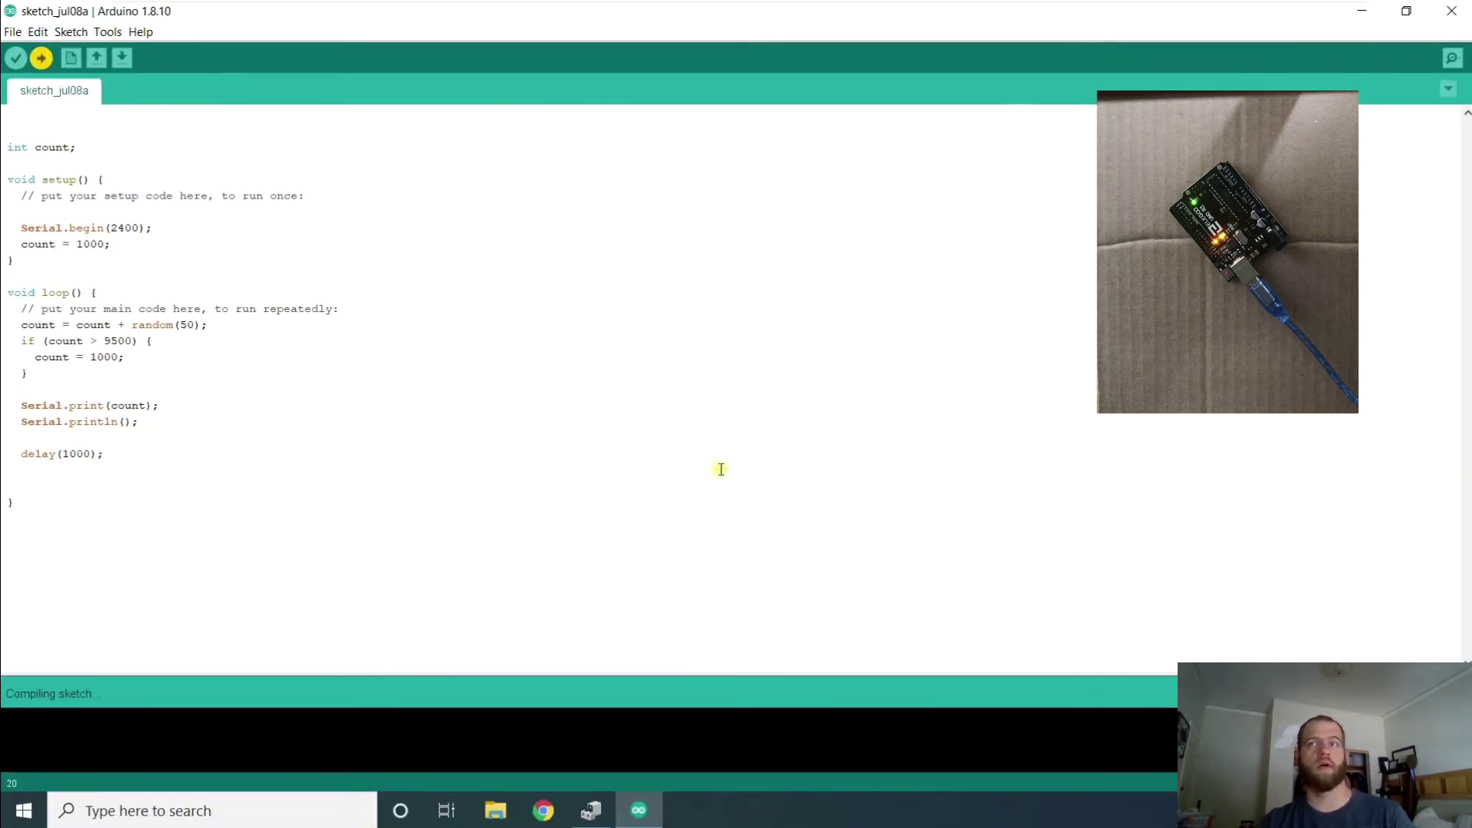
pyautogui.click(595, 815)
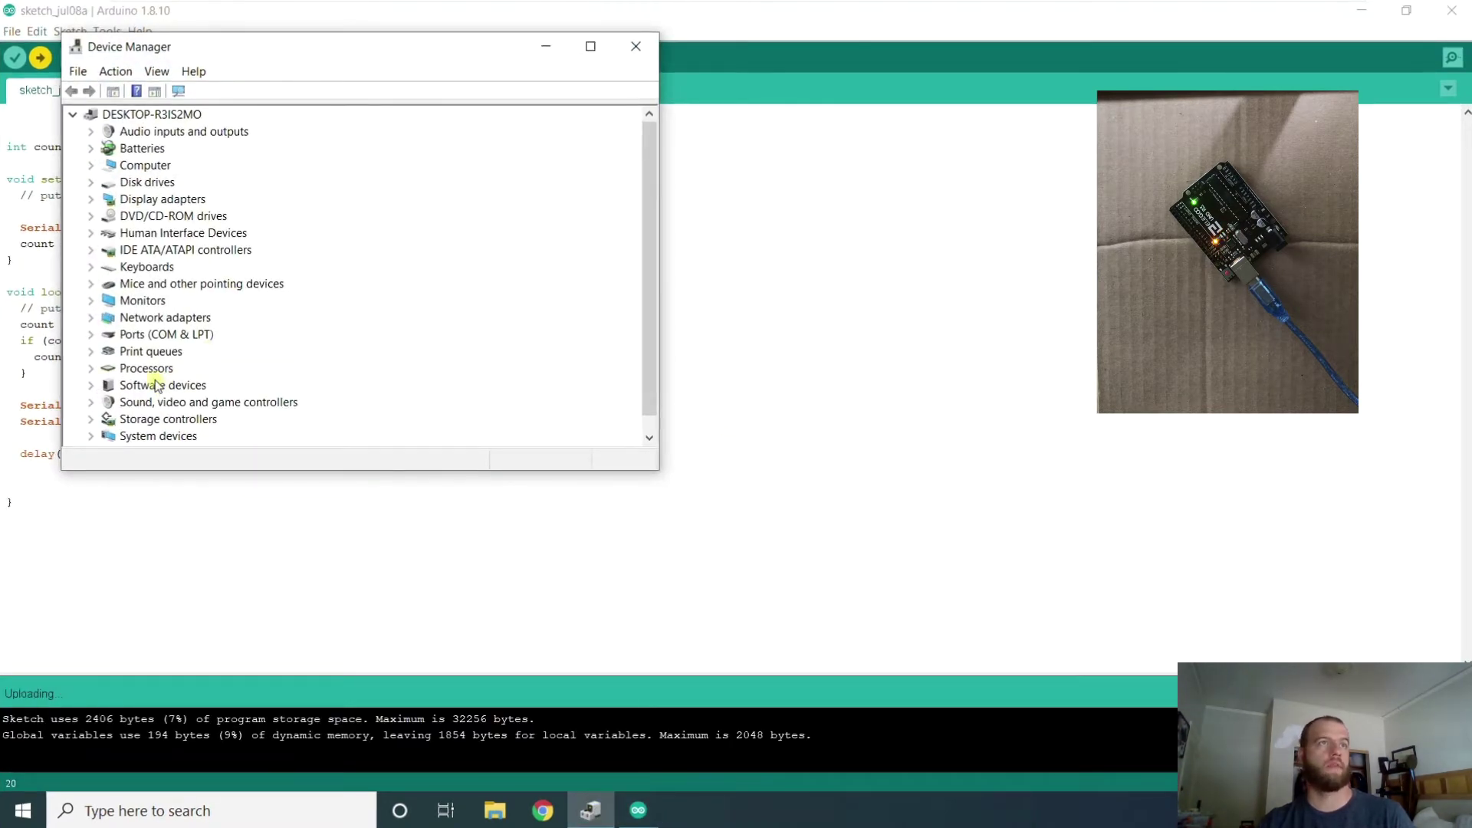
pyautogui.doubleClick(162, 335)
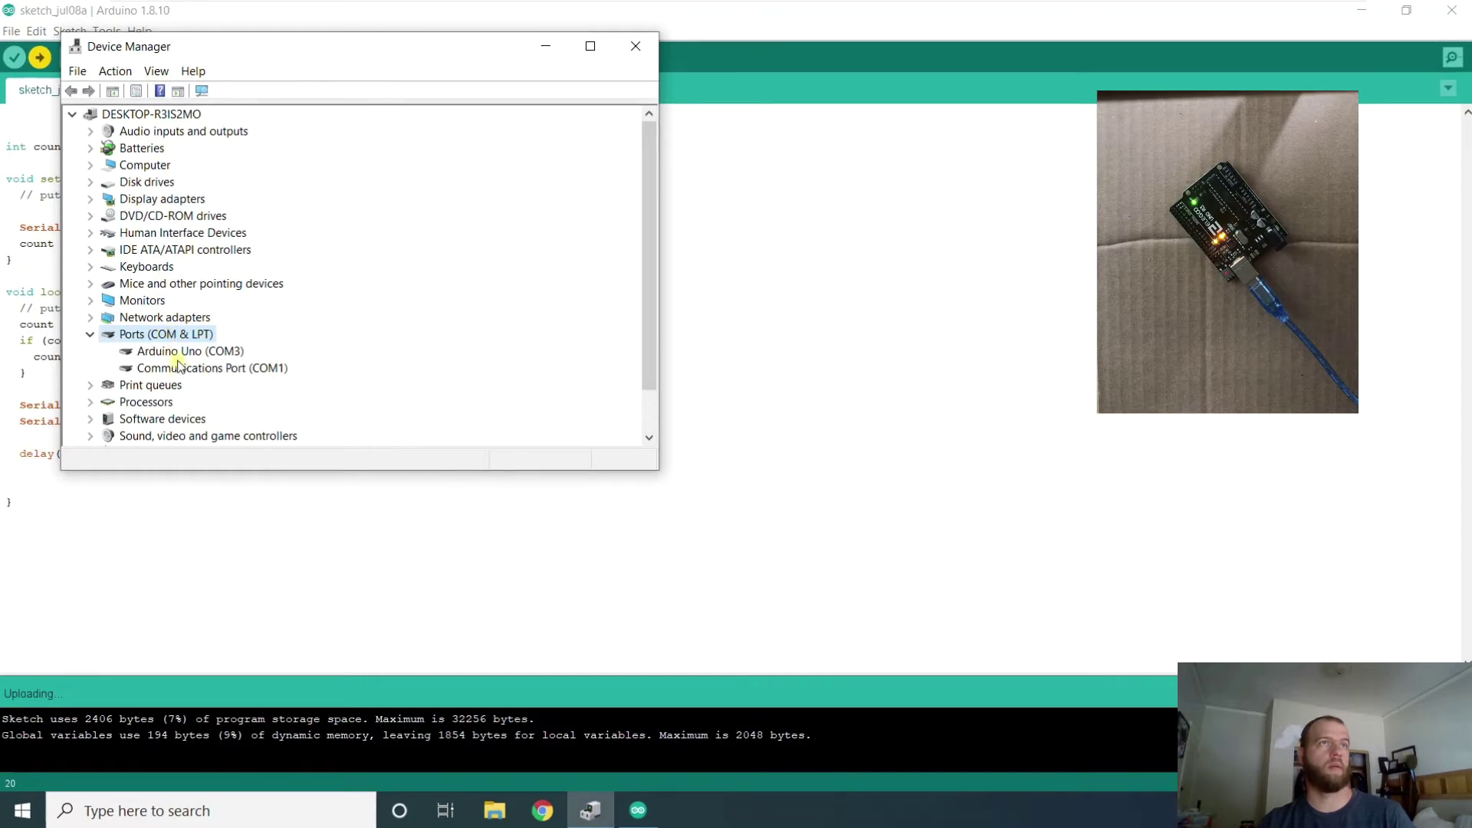
pyautogui.click(177, 353)
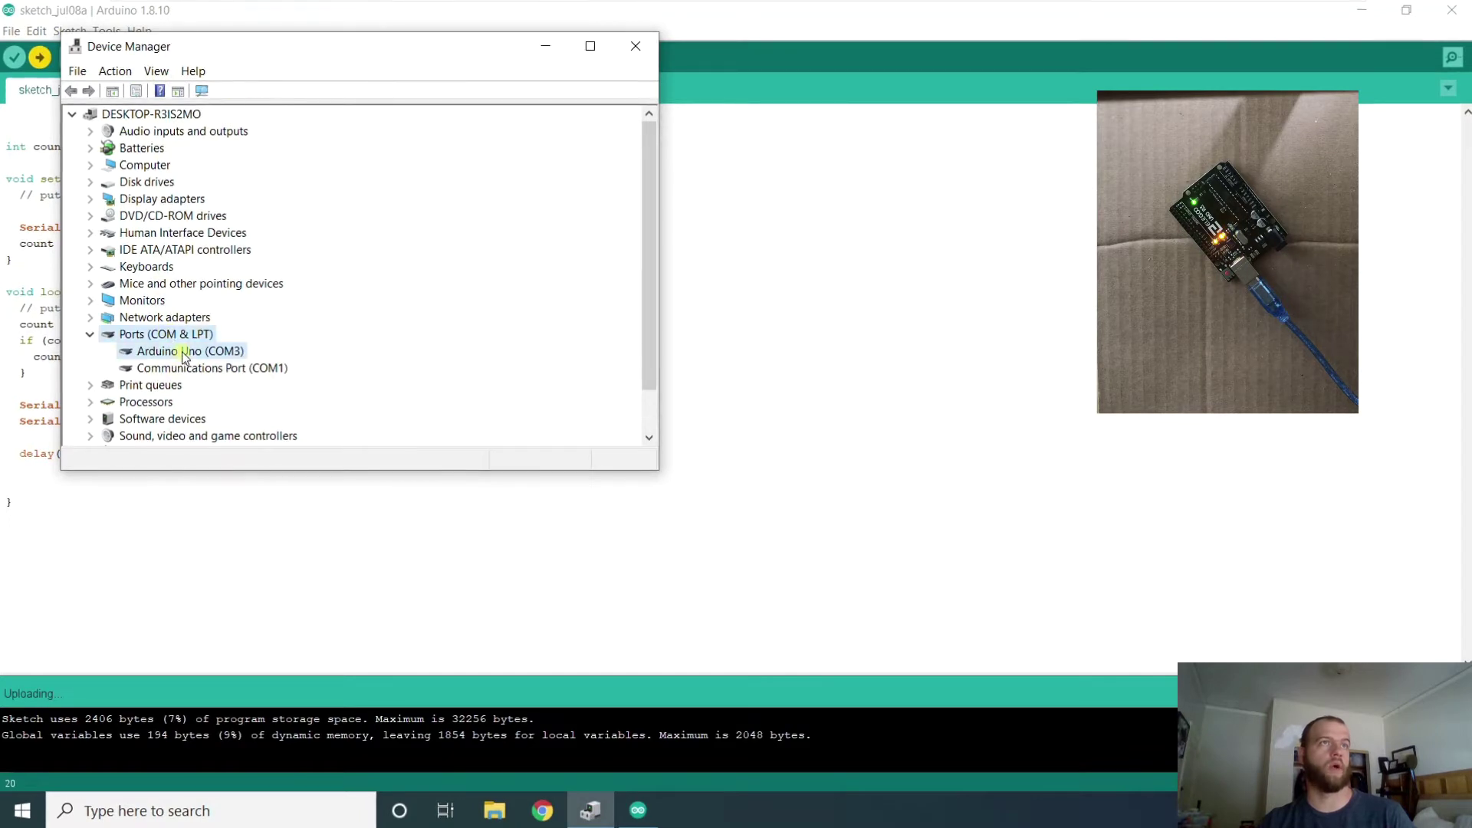
pyautogui.click(546, 46)
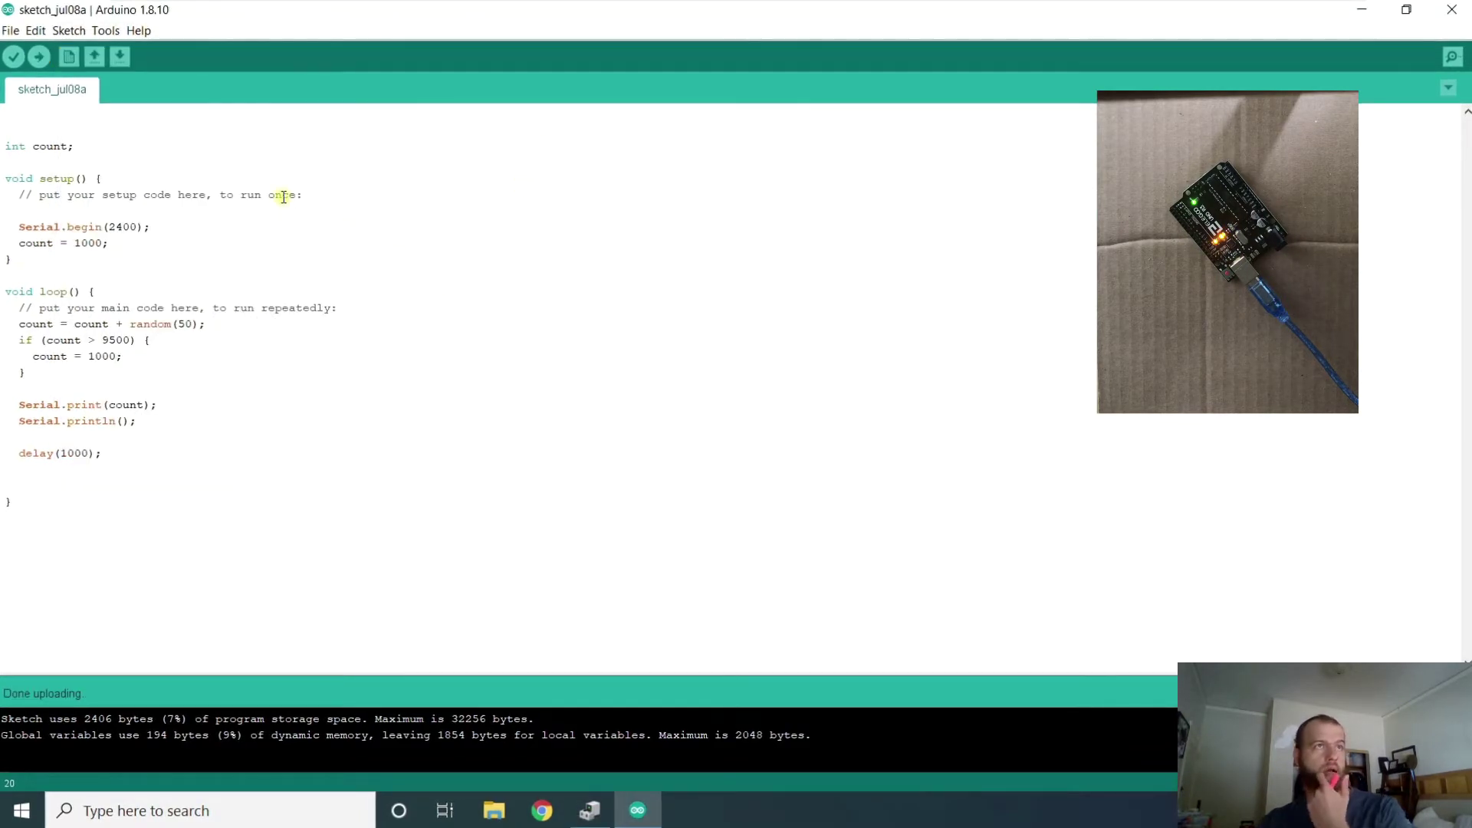
# Check the rising counts at 2400 baud in the Serial Monitor, then launch AVEVA Edge 2020 Studio
pyautogui.click(102, 31)
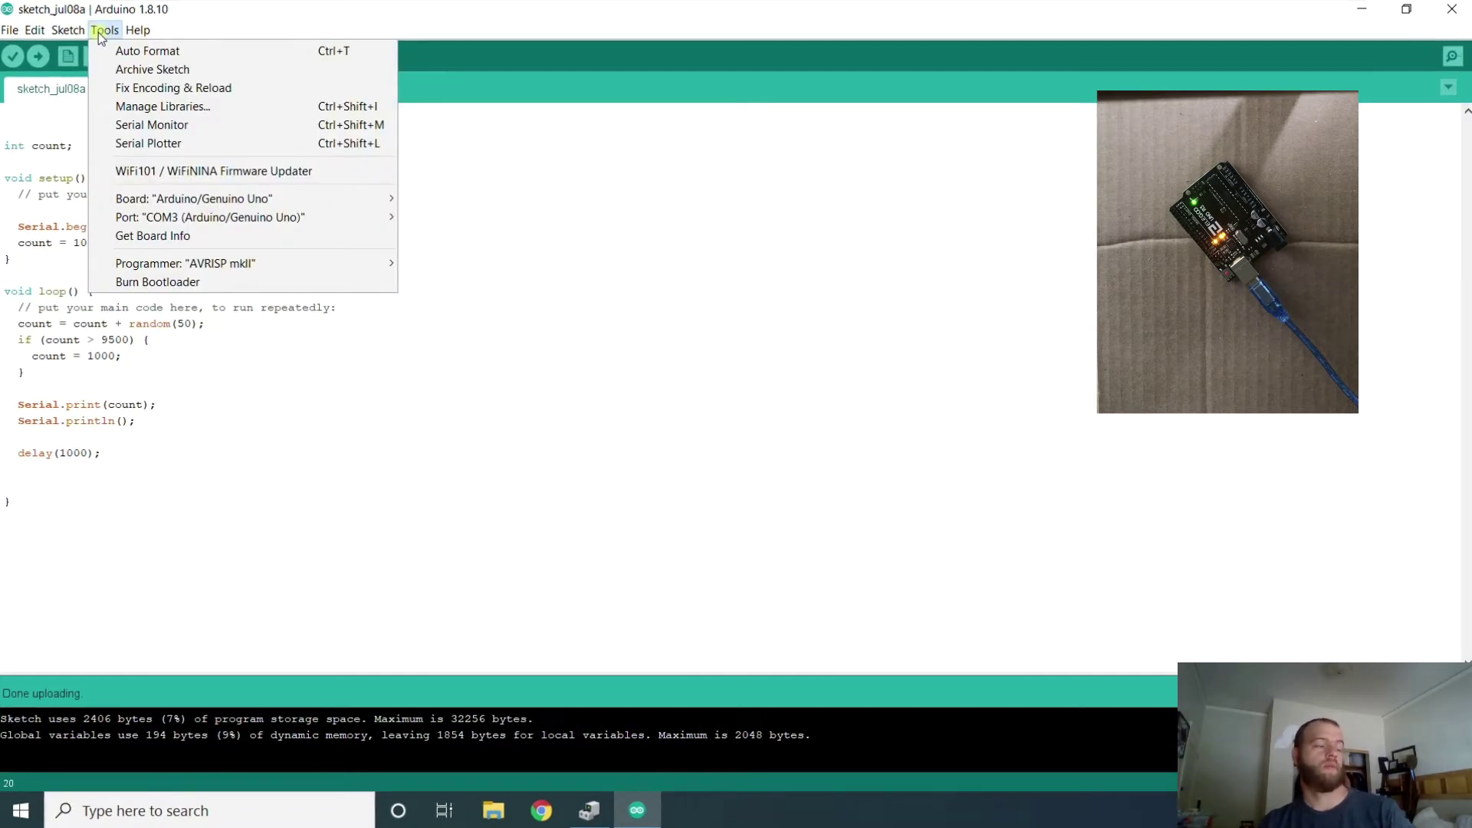
pyautogui.click(155, 127)
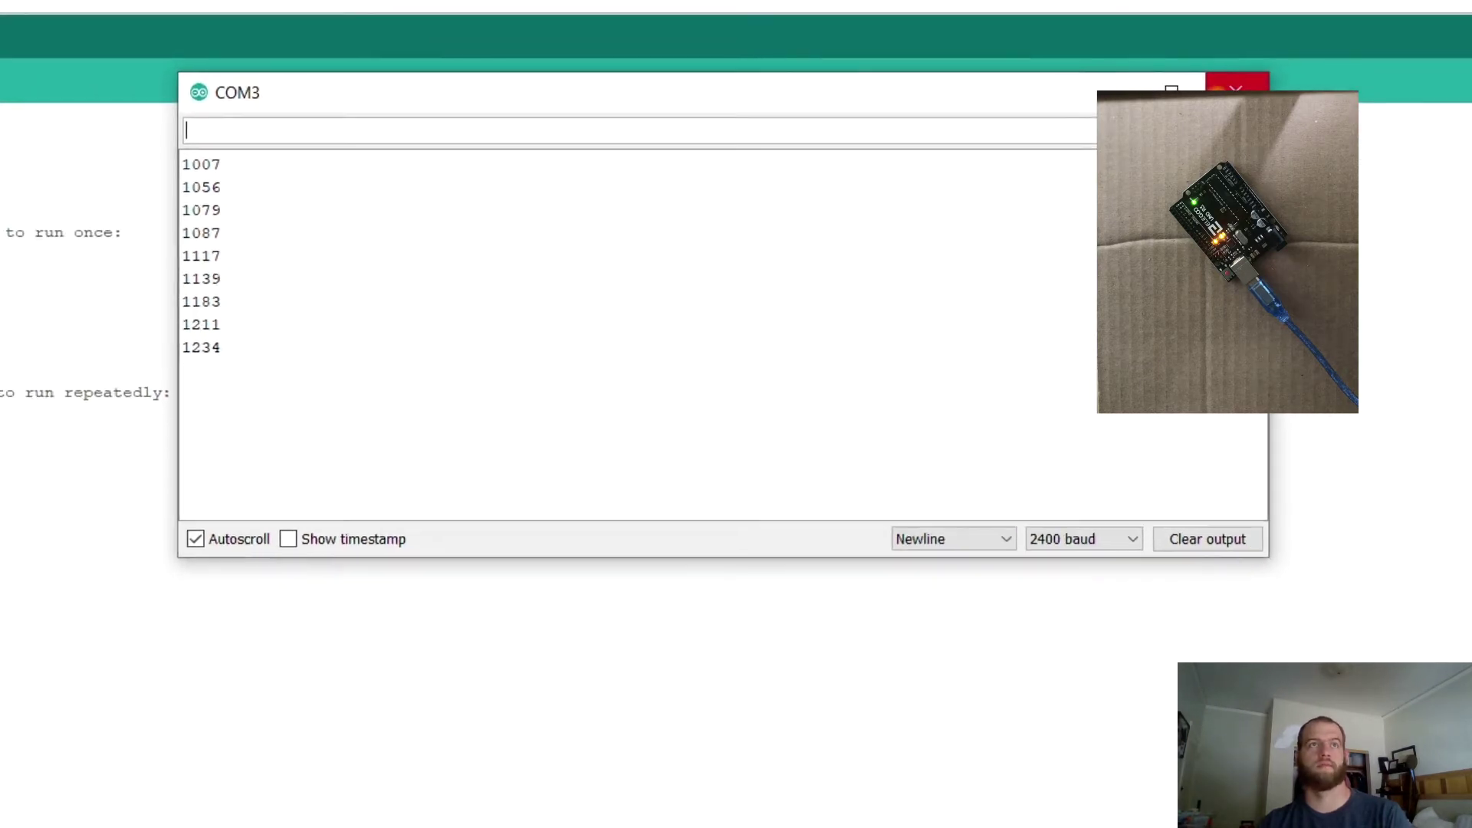
pyautogui.click(1236, 91)
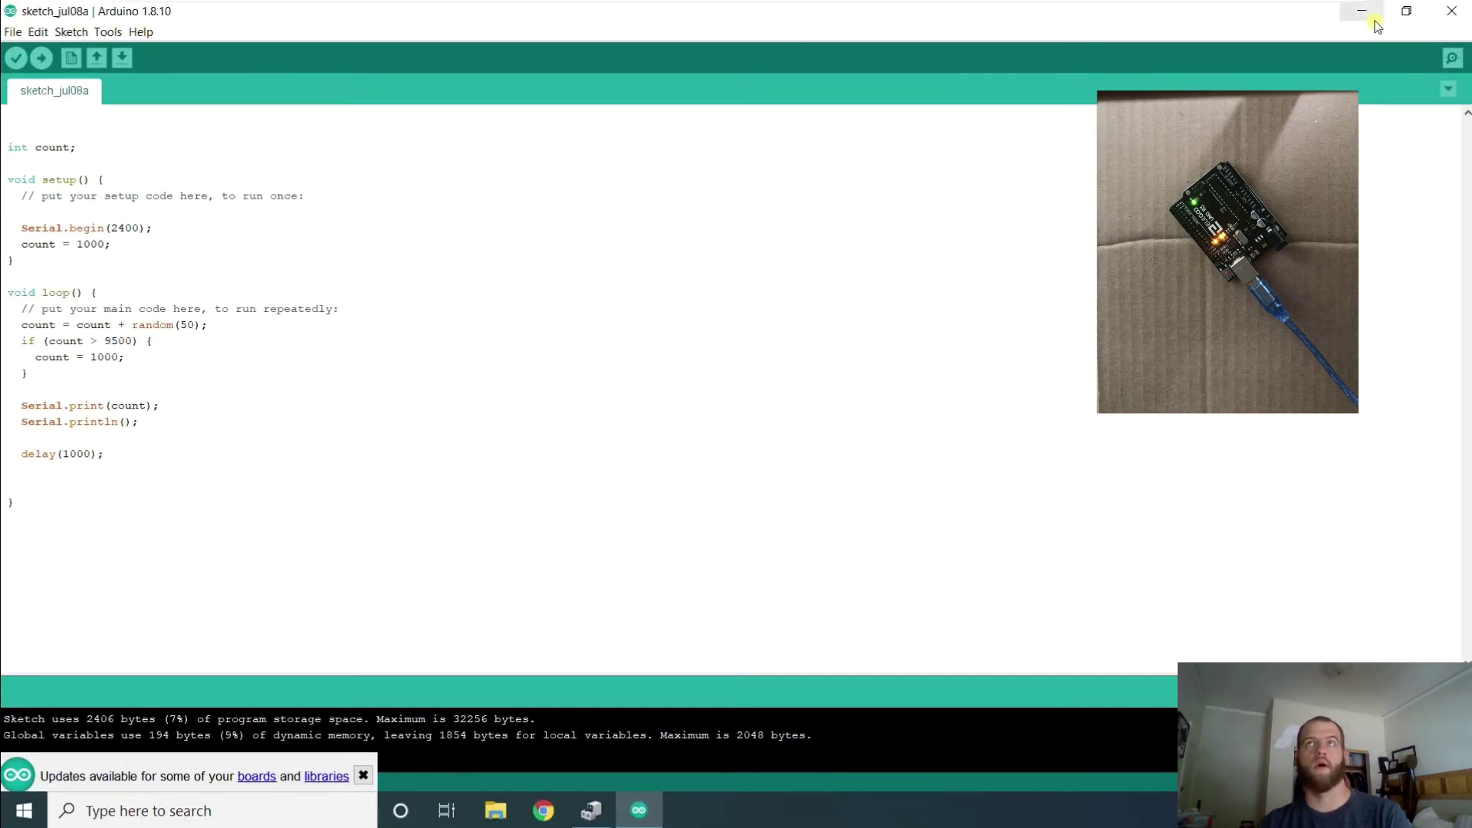
pyautogui.click(1376, 23)
pyautogui.doubleClick(848, 328)
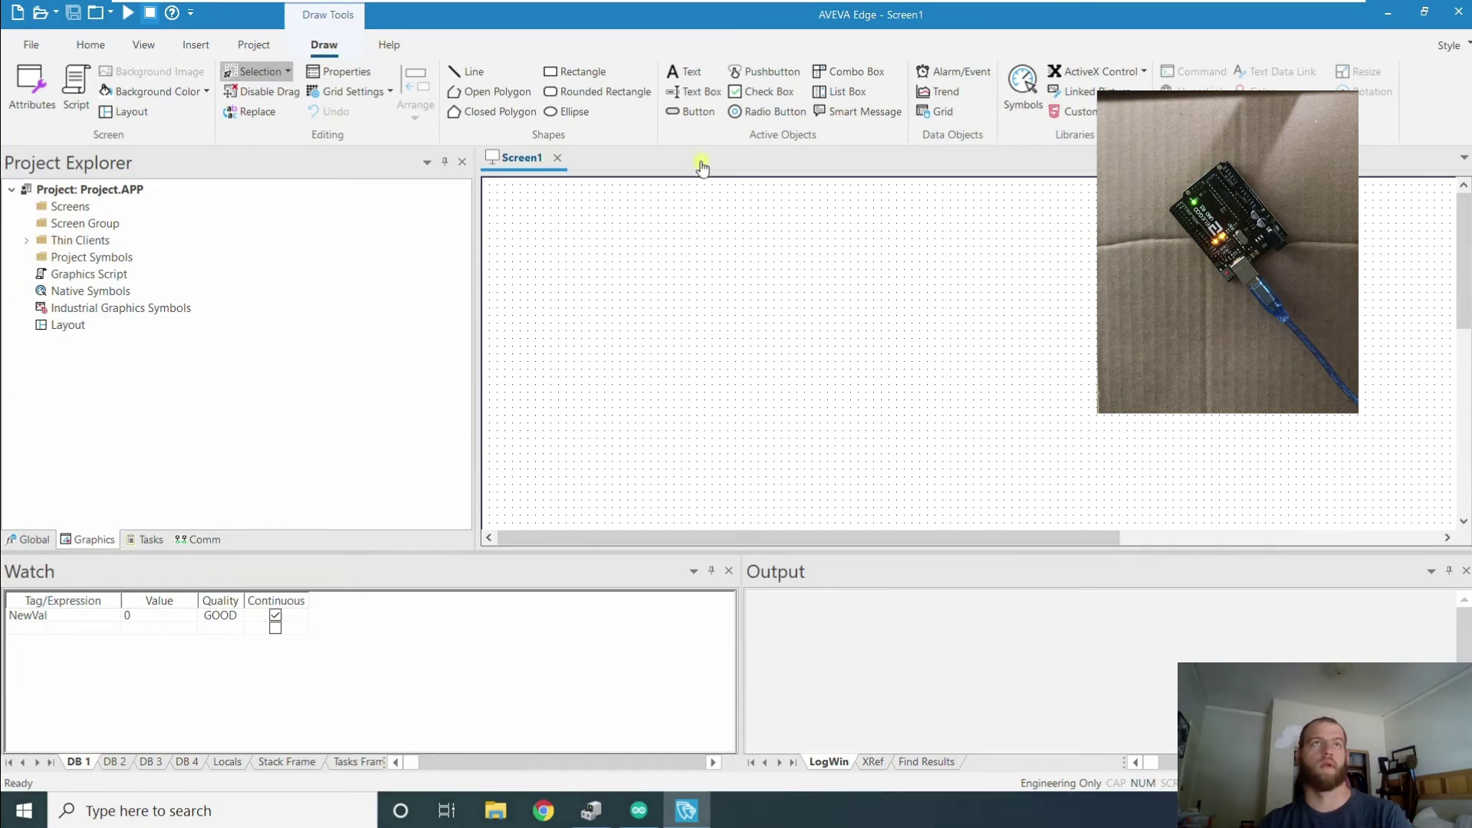
# Create a new project named Project at 1920x1080, overwriting the existing project folder
pyautogui.click(30, 46)
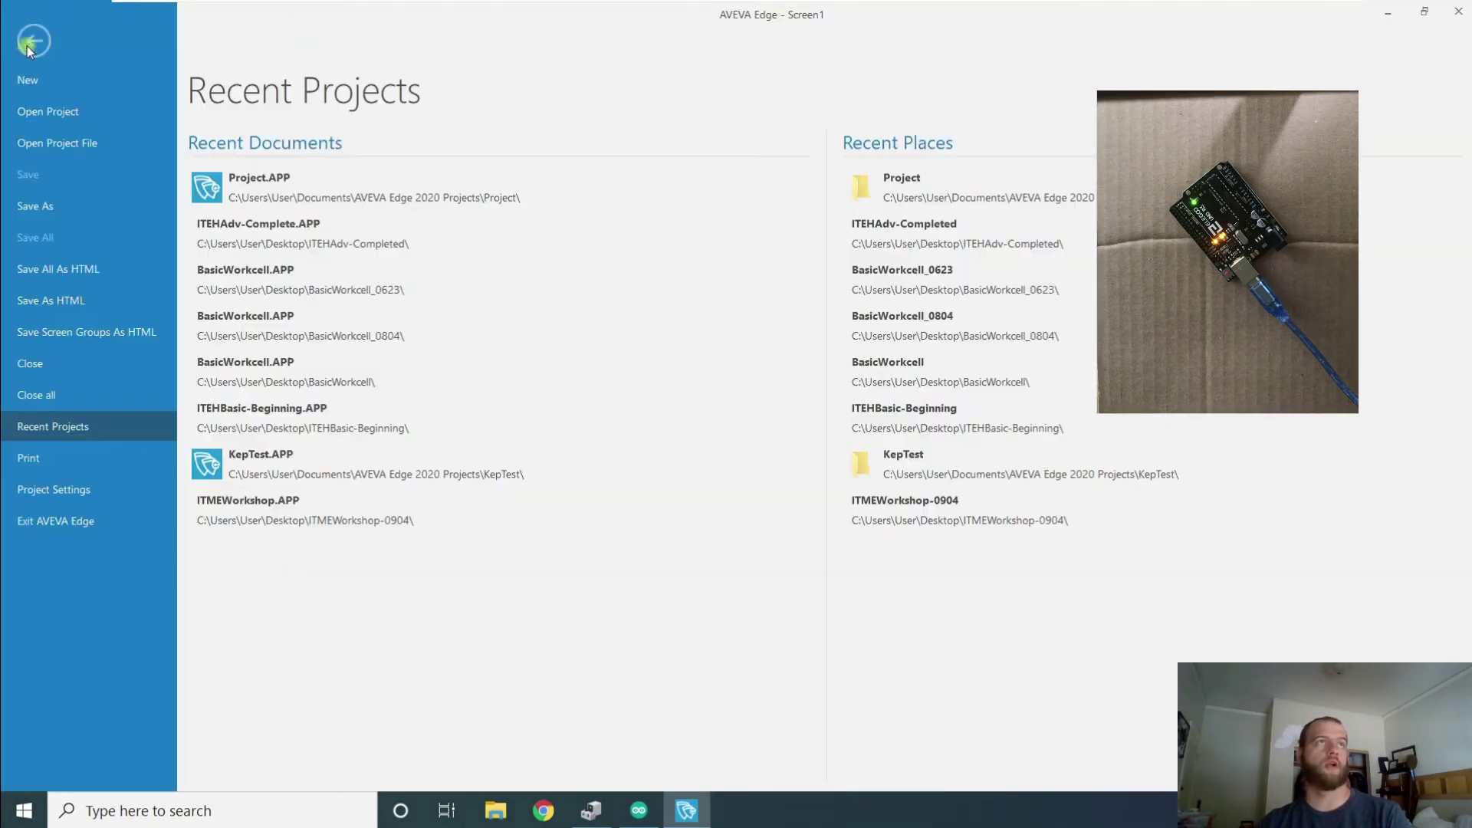
pyautogui.click(47, 80)
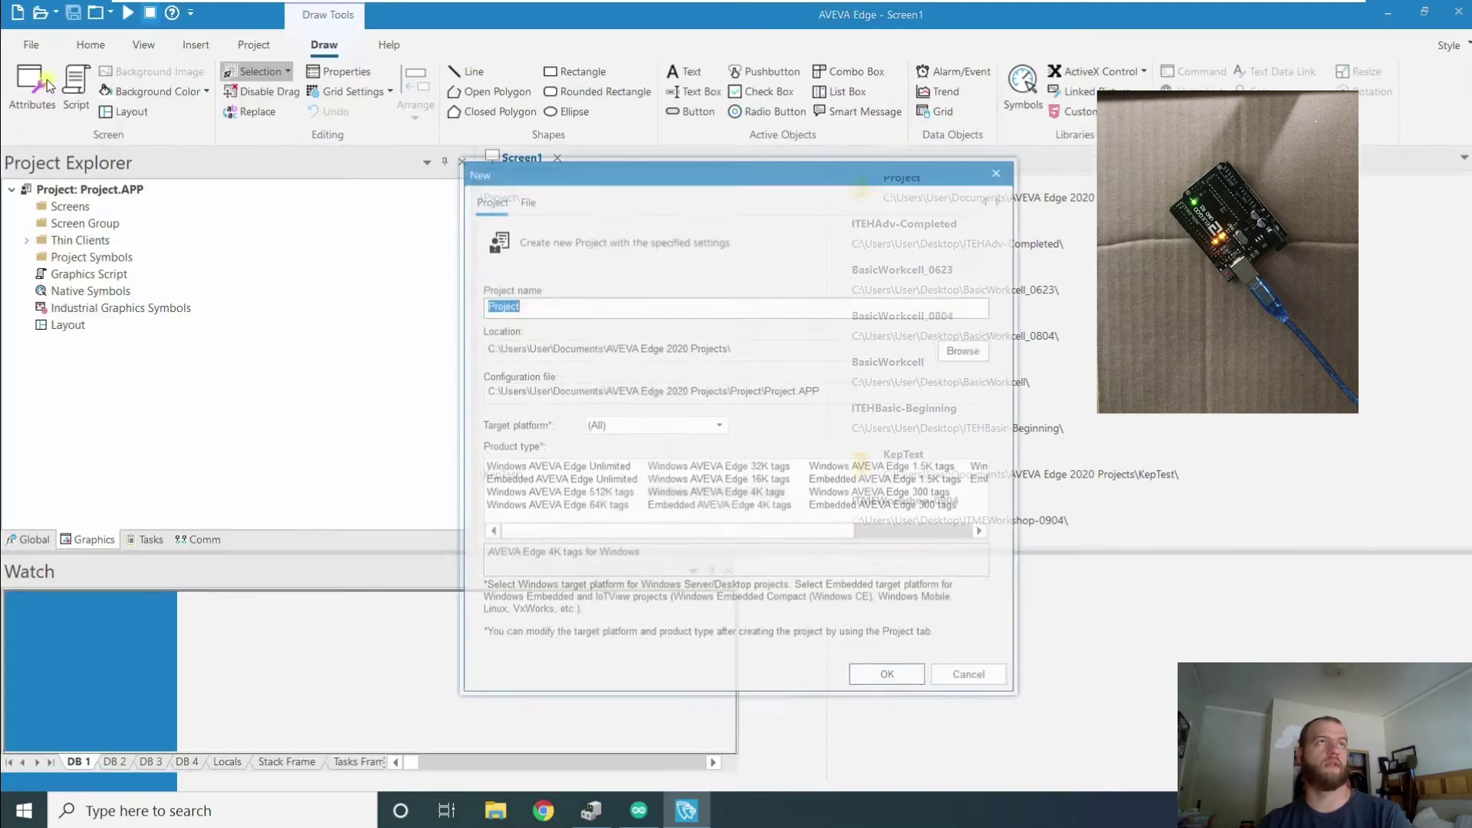
pyautogui.click(889, 678)
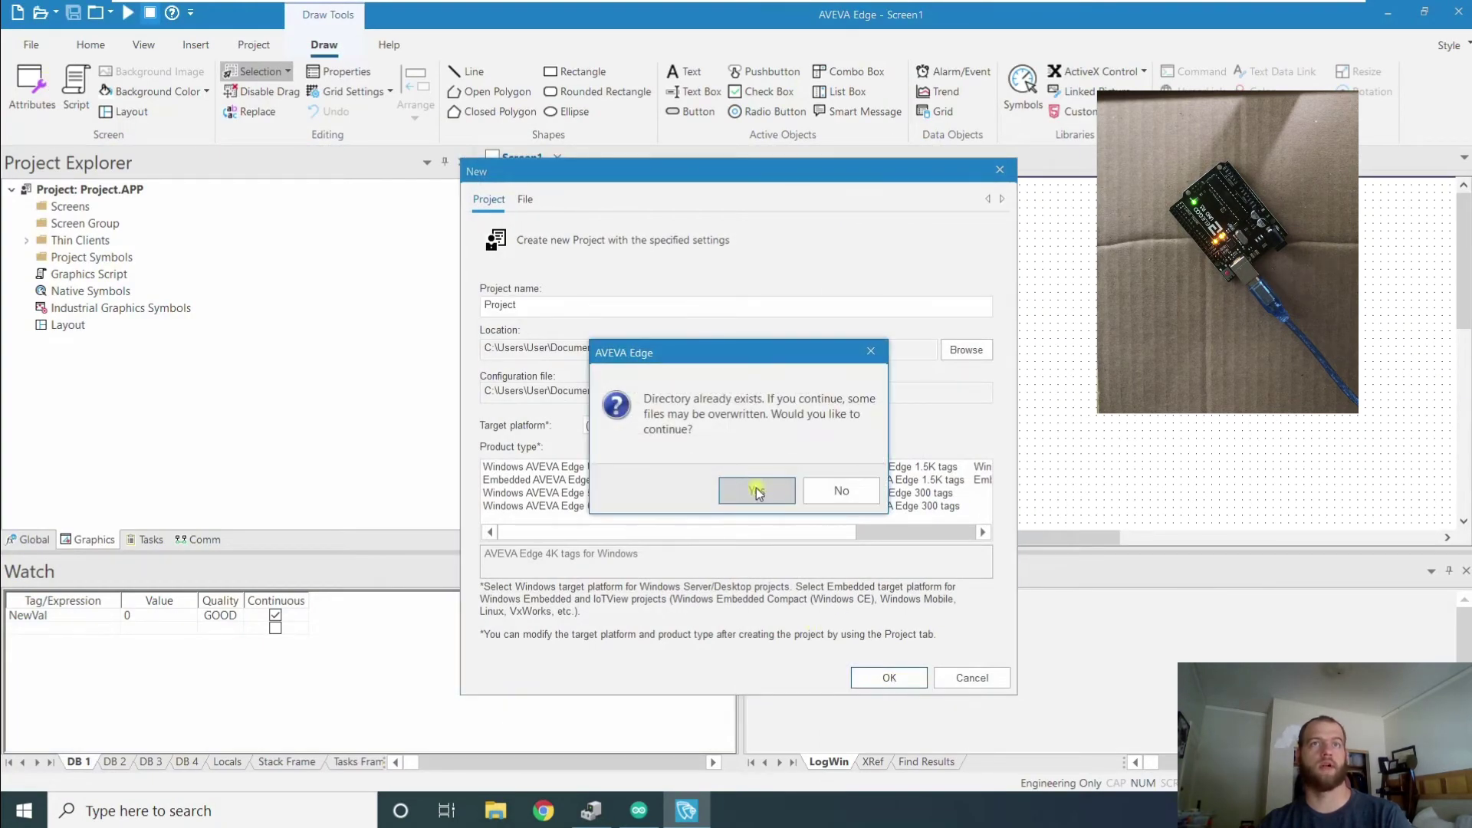
pyautogui.click(754, 493)
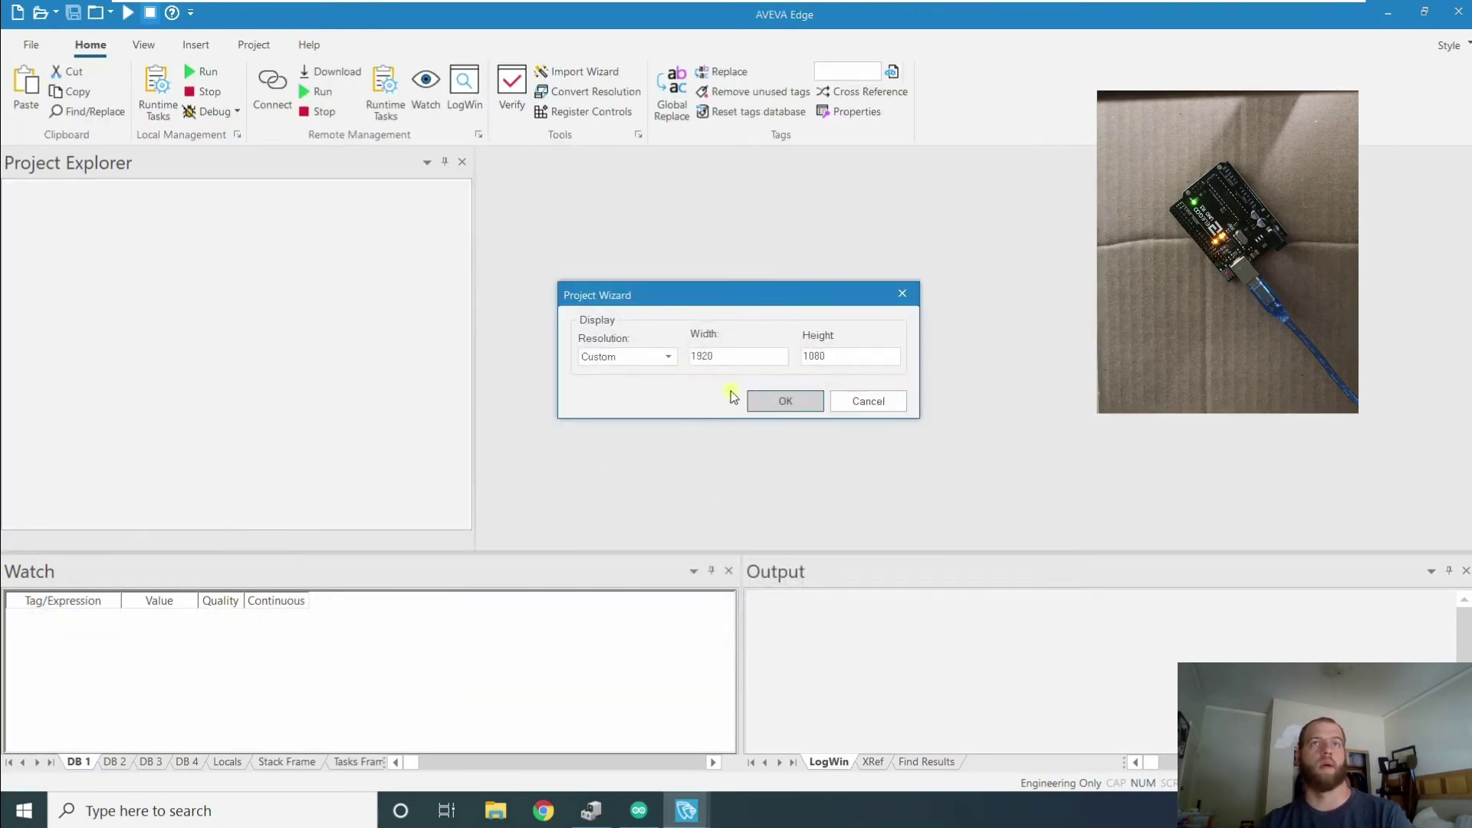
pyautogui.click(776, 398)
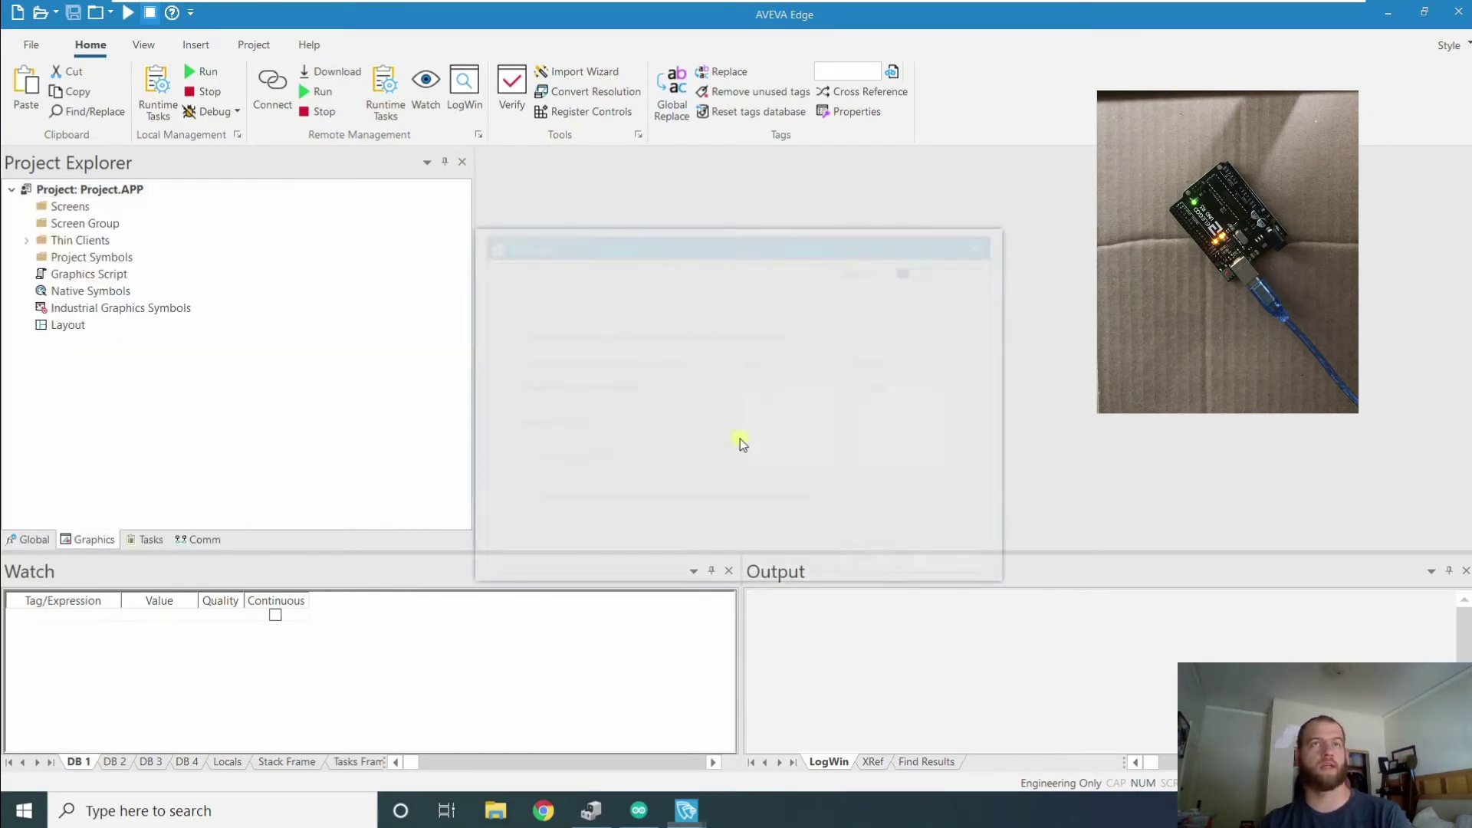
# Disable the security system and finish the security setup wizard
pyautogui.click(871, 565)
pyautogui.click(514, 389)
pyautogui.click(897, 565)
pyautogui.click(869, 563)
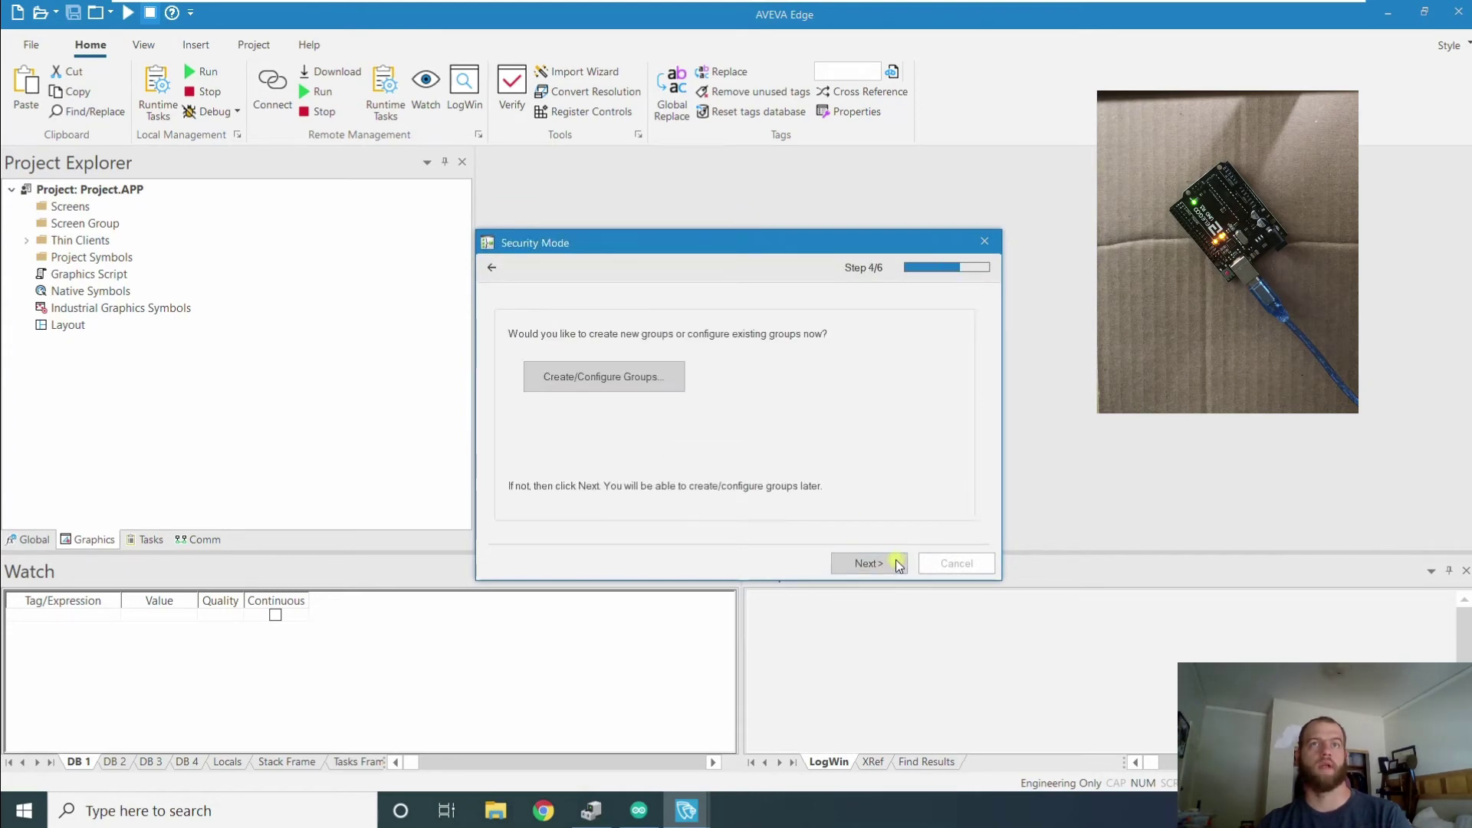
pyautogui.click(868, 564)
pyautogui.click(869, 564)
pyautogui.click(871, 564)
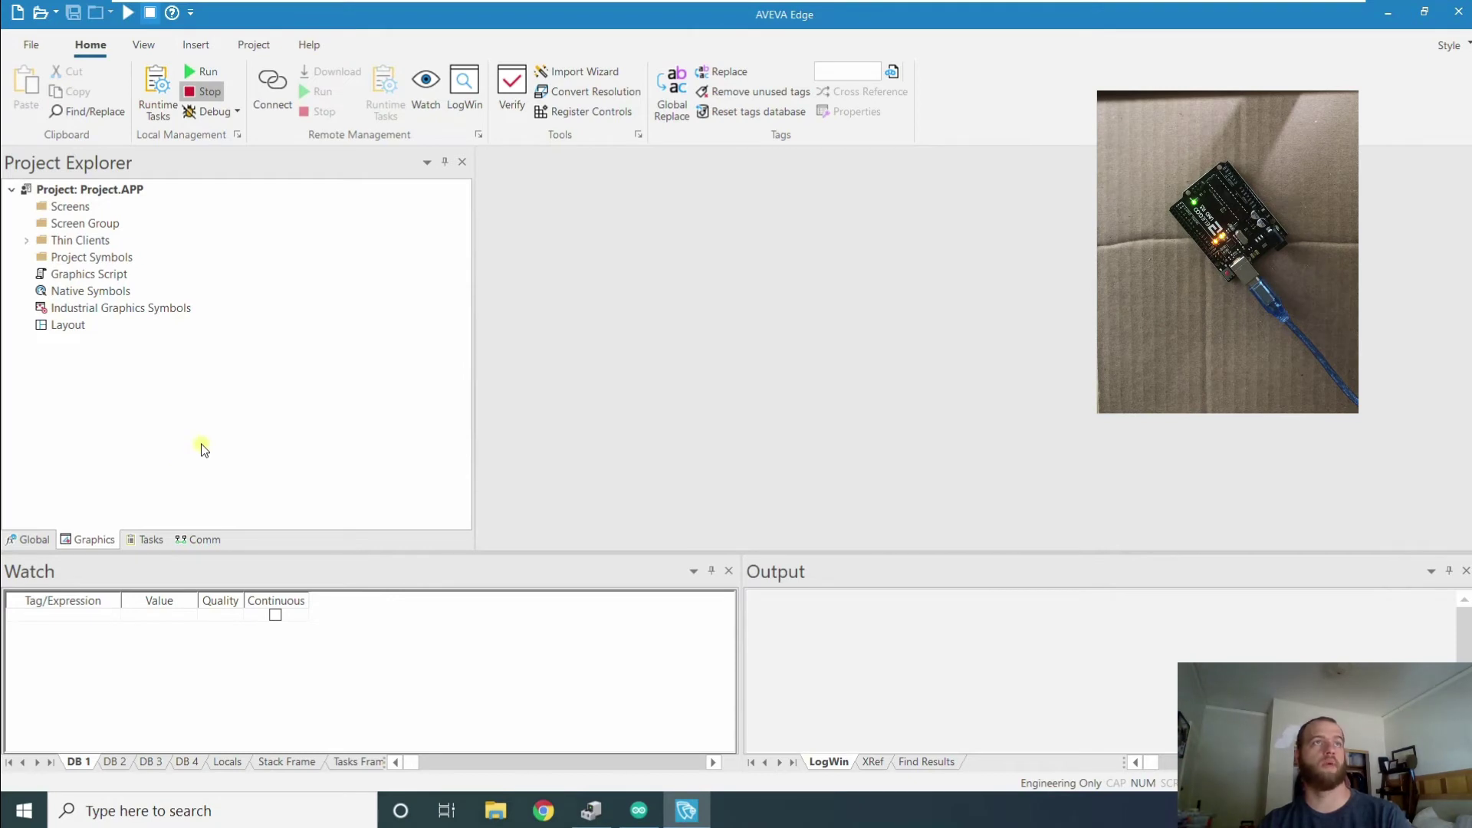
# Add the TXRX serial driver through Add/Remove drivers and select it under Drivers
pyautogui.click(198, 541)
pyautogui.rightClick(69, 209)
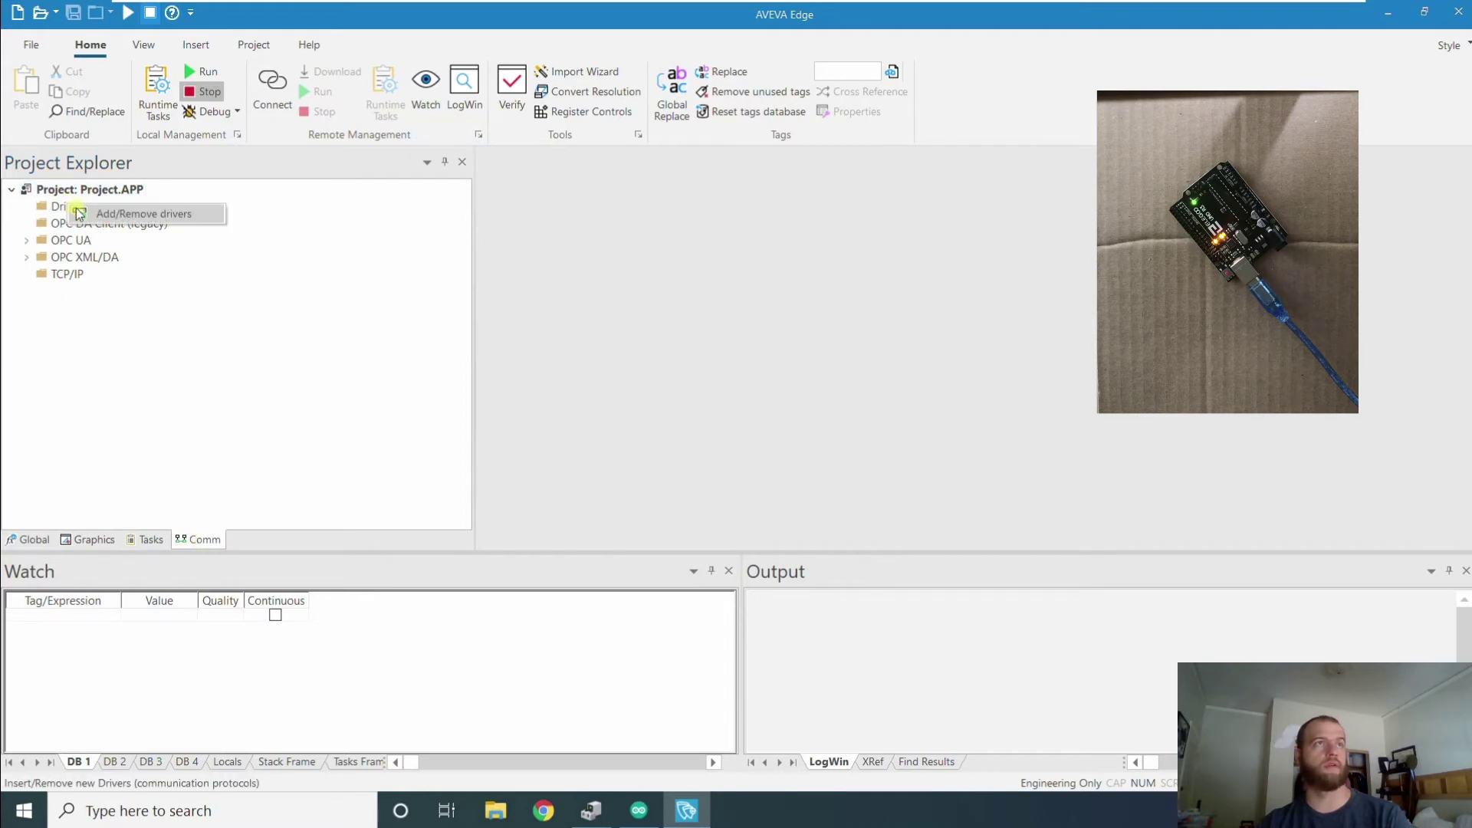
pyautogui.click(86, 216)
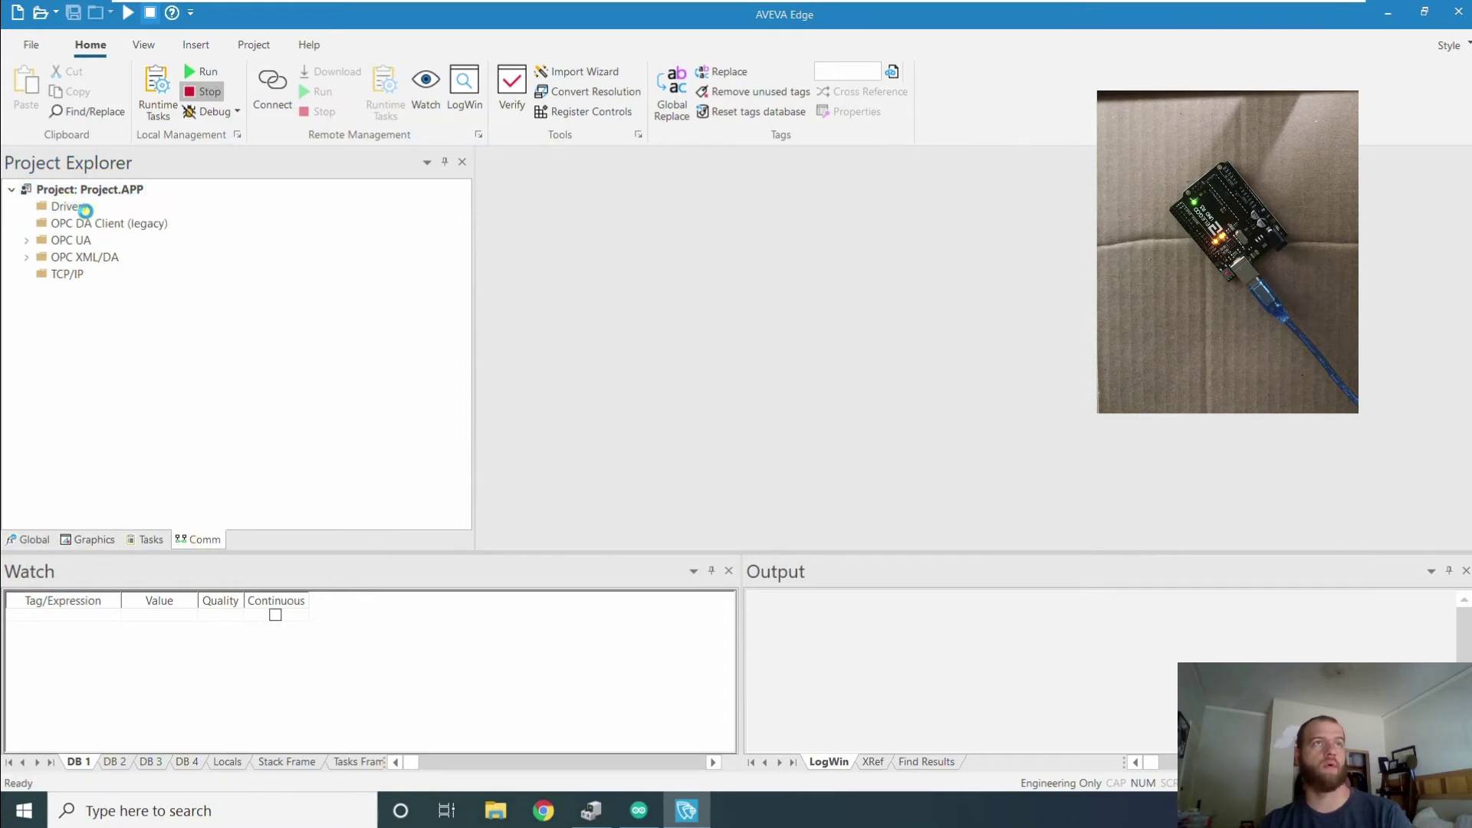
pyautogui.scroll(-3, 694, 345)
pyautogui.scroll(-15, 699, 343)
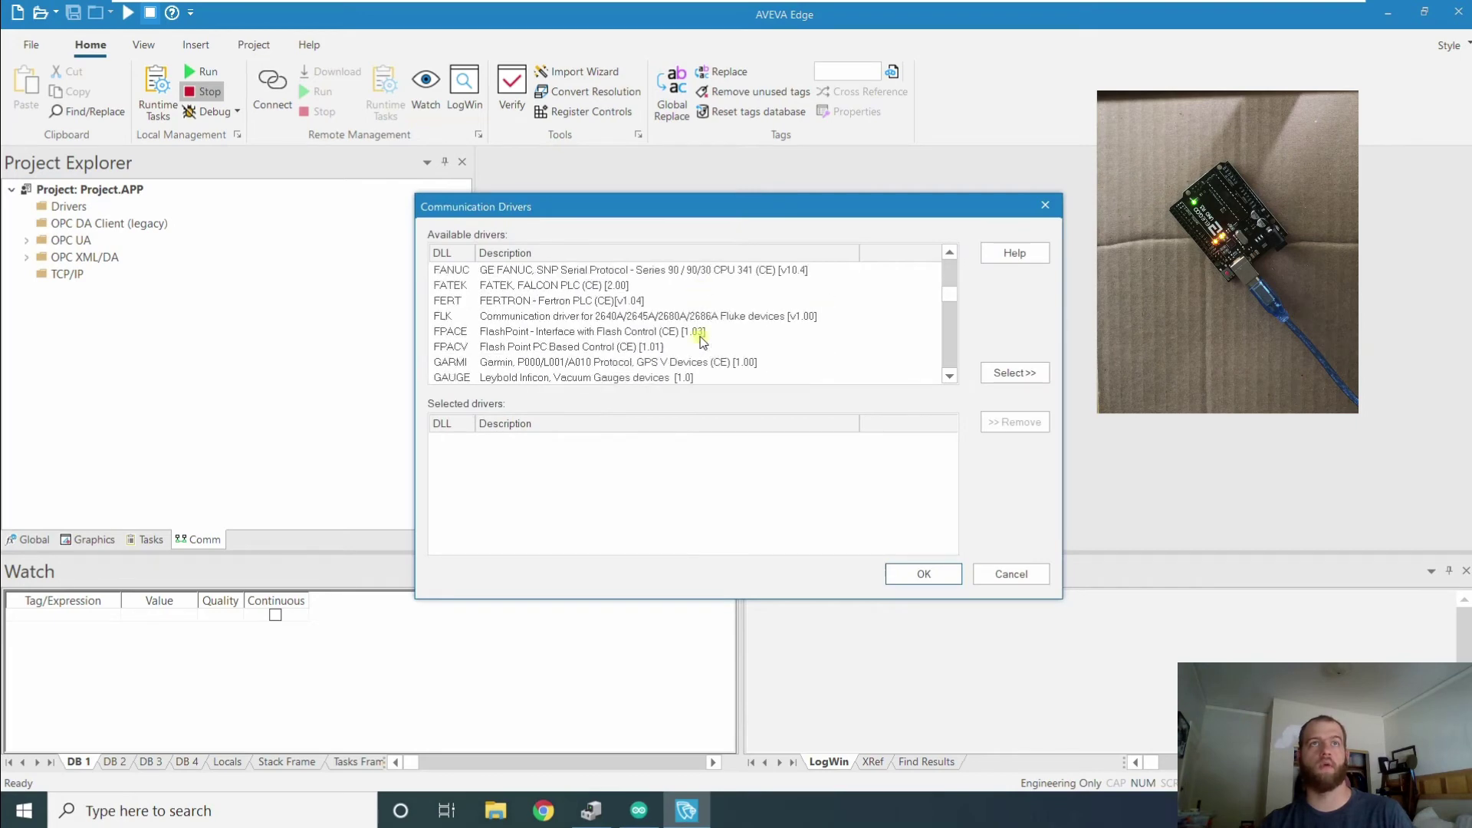
pyautogui.scroll(-12, 699, 337)
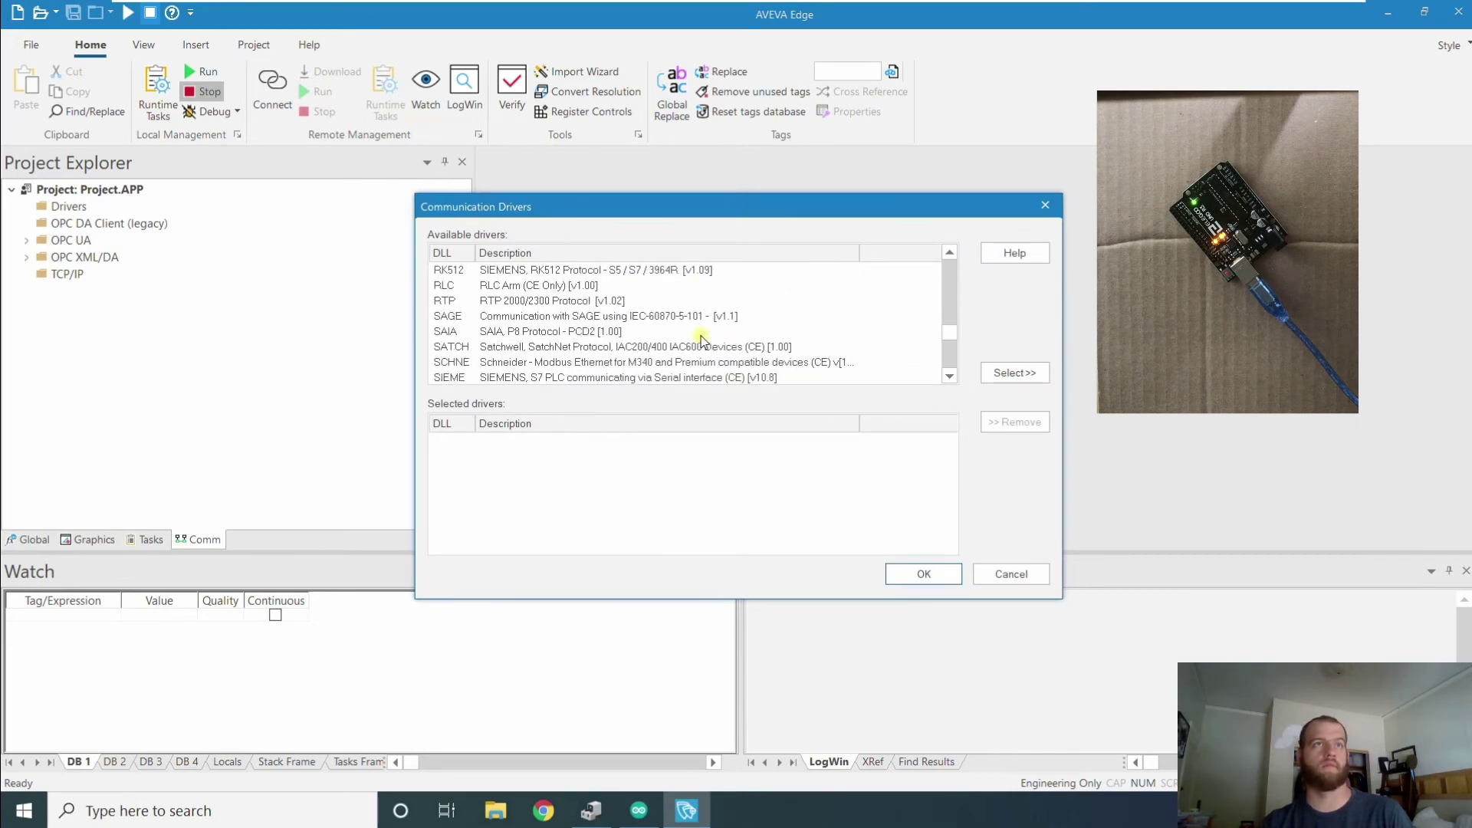
pyautogui.scroll(-5, 605, 328)
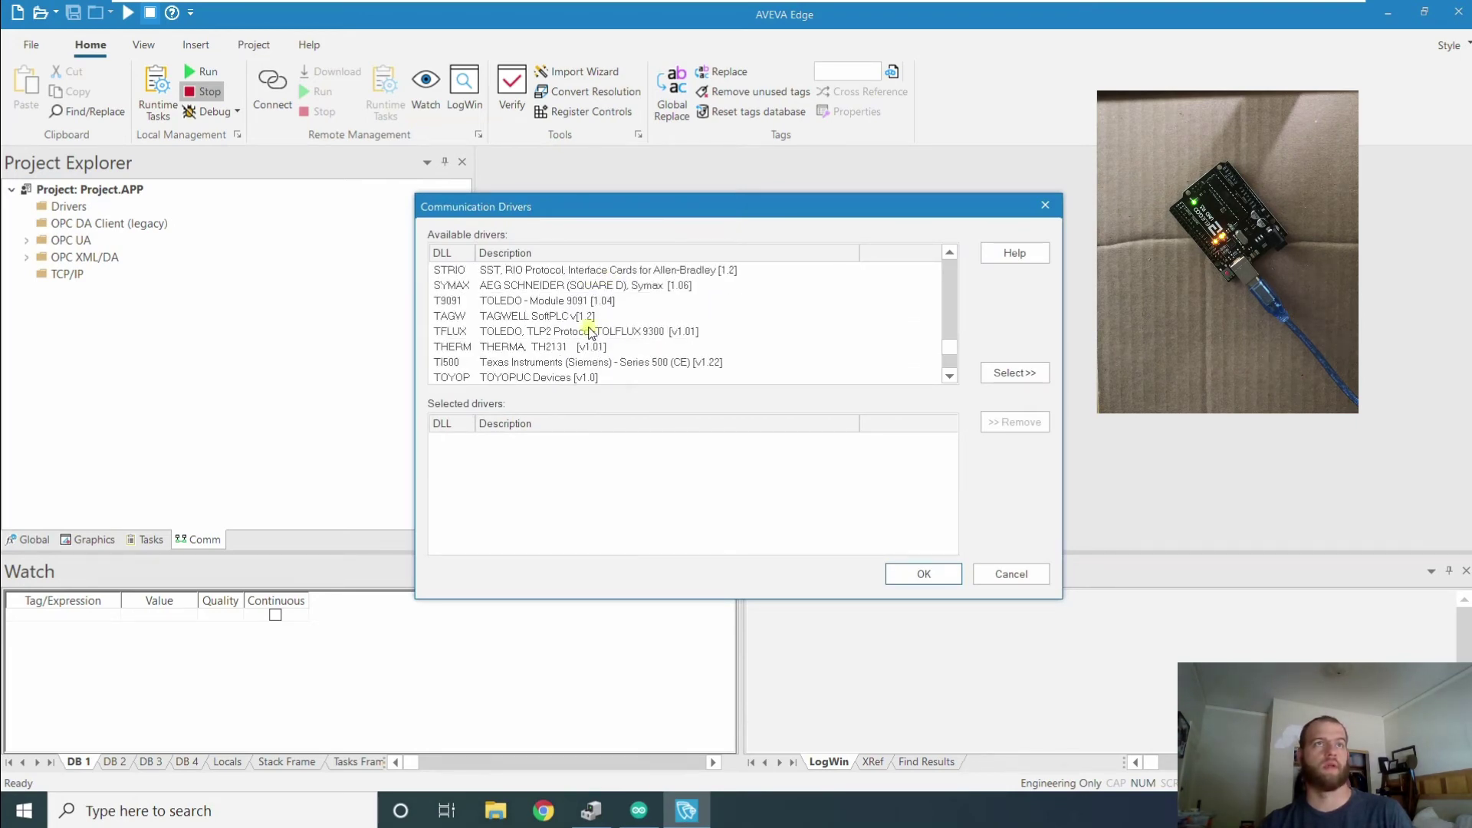
pyautogui.scroll(-1, 526, 362)
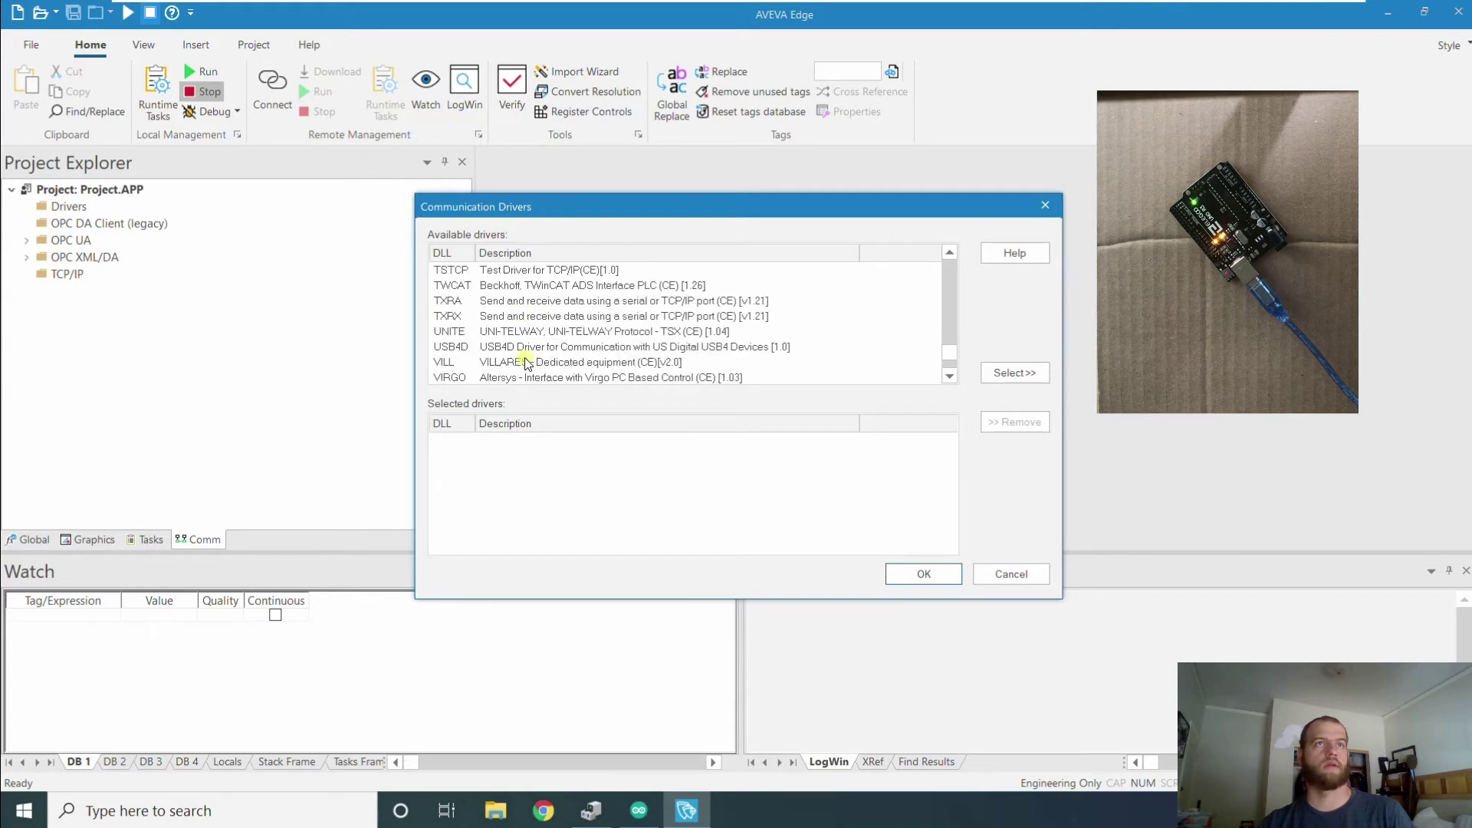
pyautogui.click(525, 316)
pyautogui.click(1007, 377)
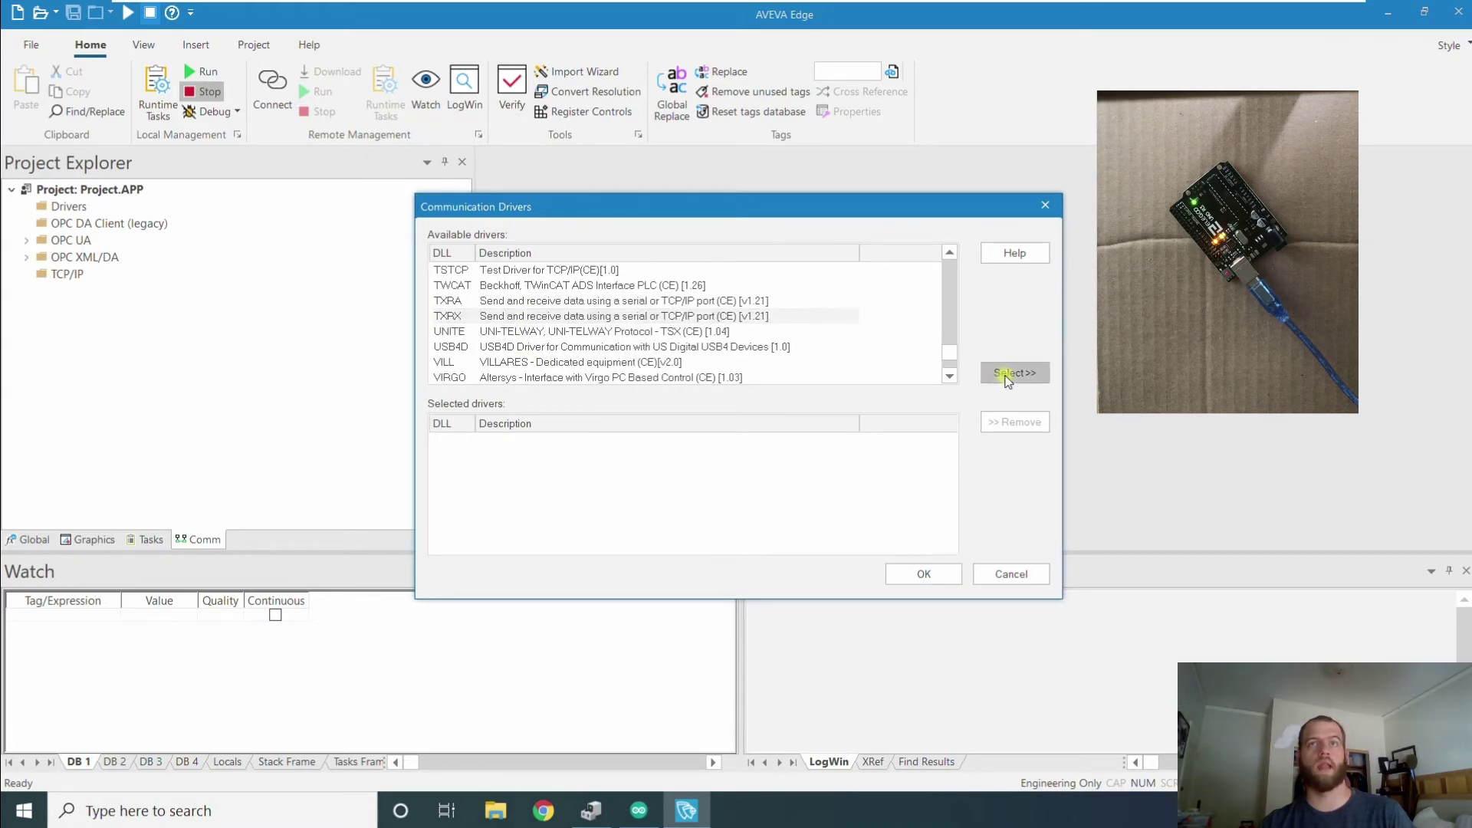
pyautogui.click(941, 575)
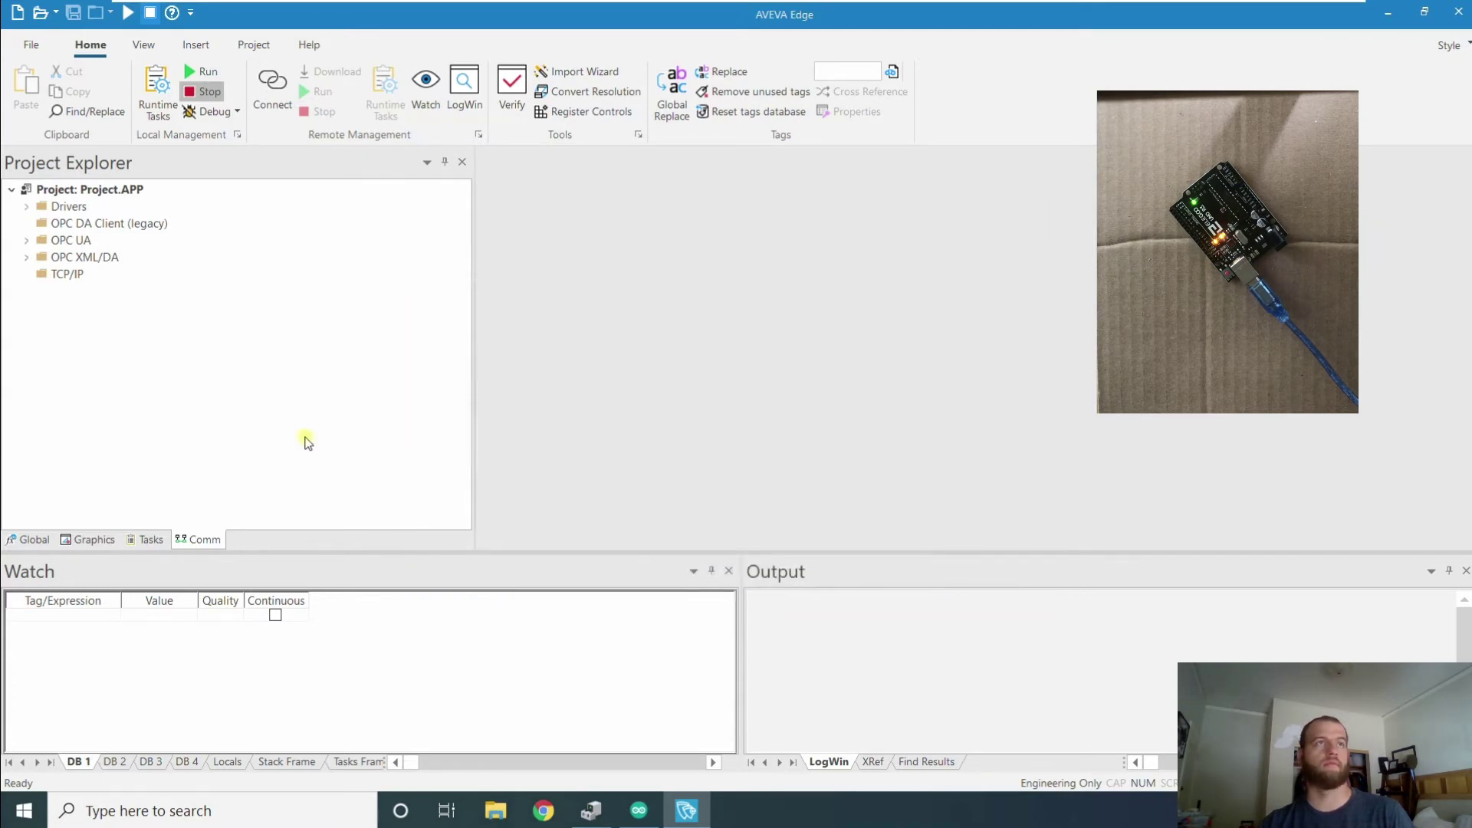
pyautogui.click(25, 207)
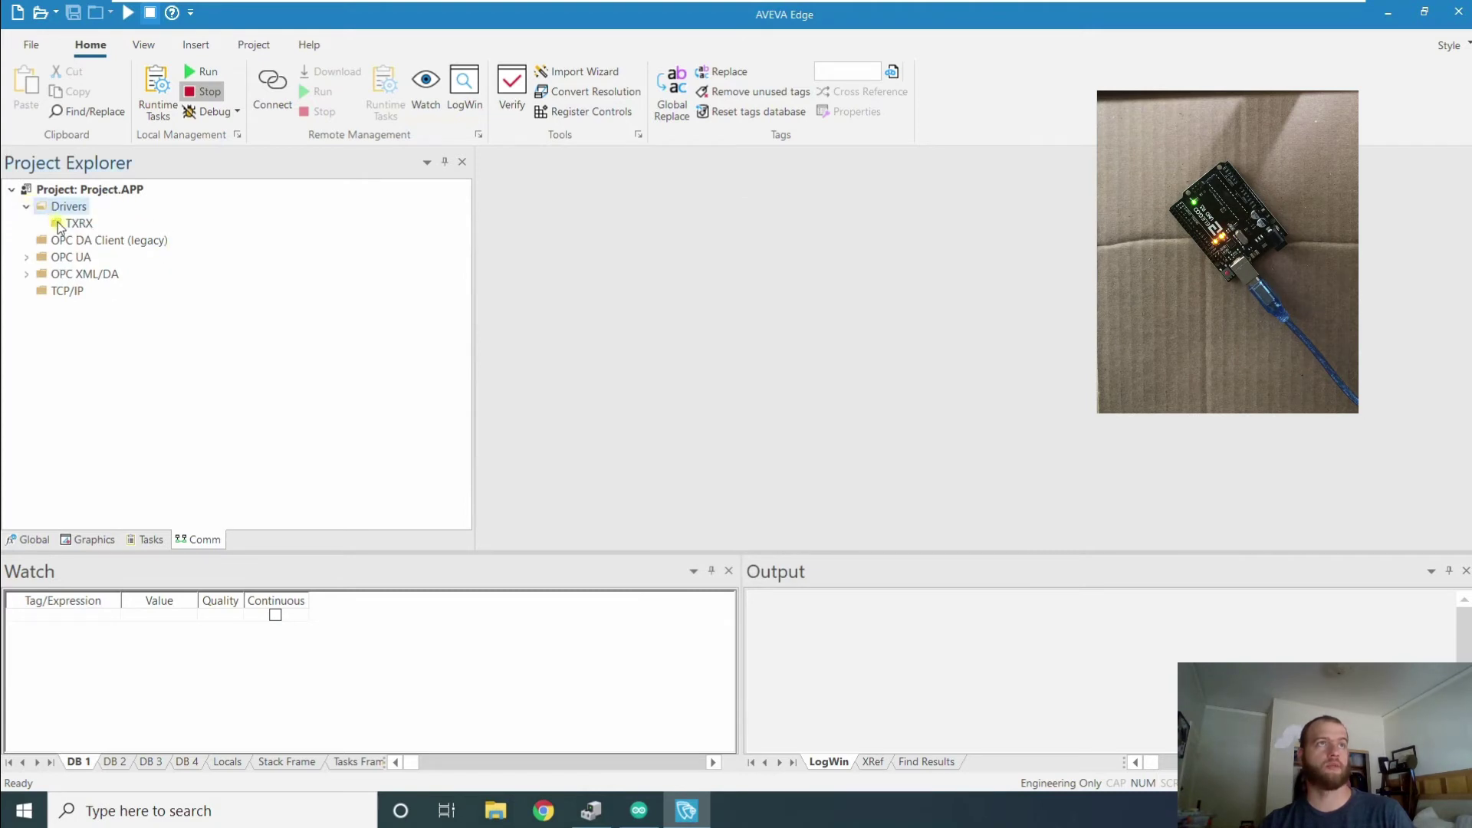
pyautogui.click(68, 229)
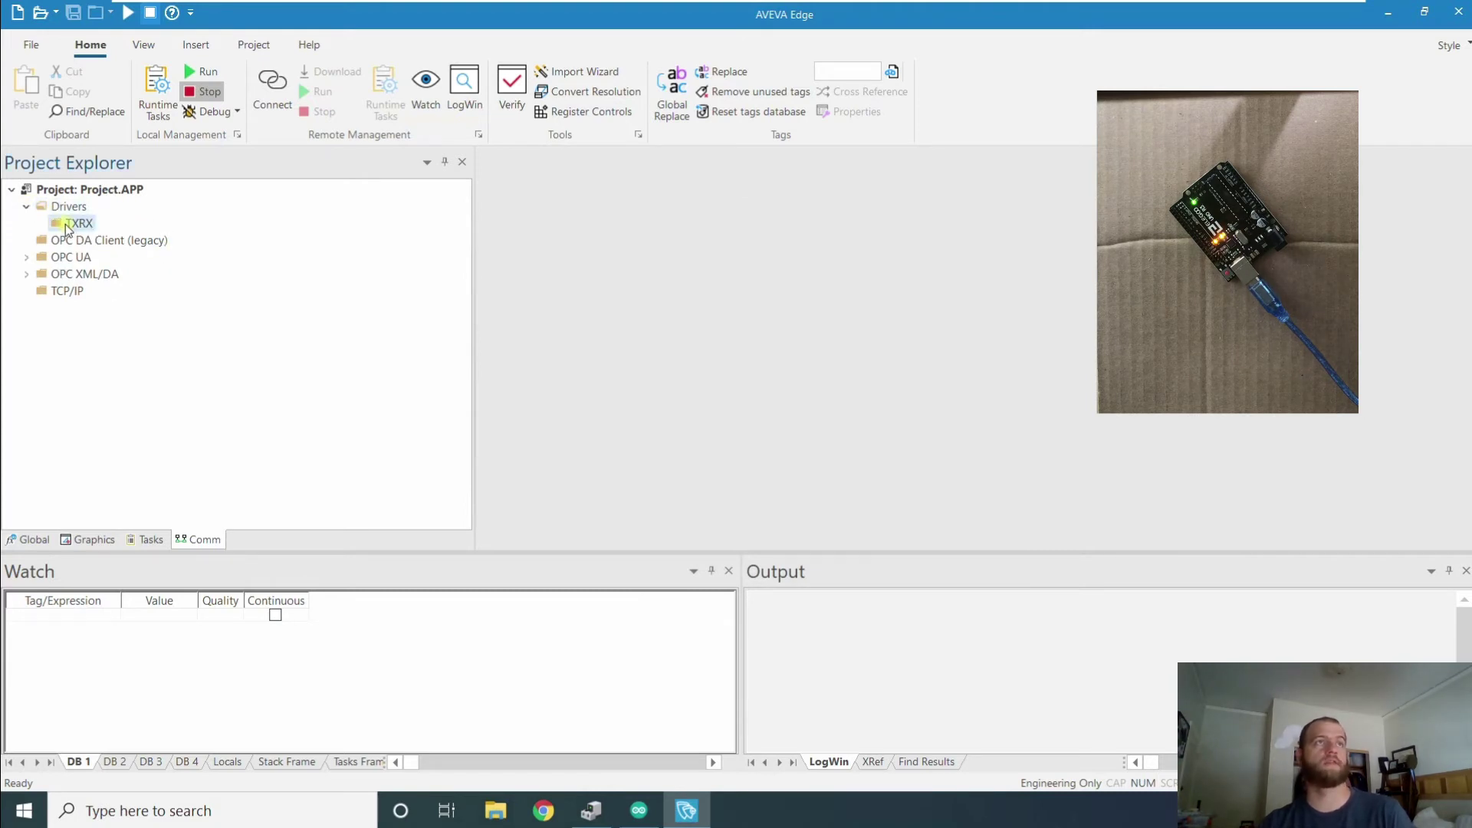
# Configure the TXRX driver settings for COM3 at 2400 baud
pyautogui.rightClick(75, 229)
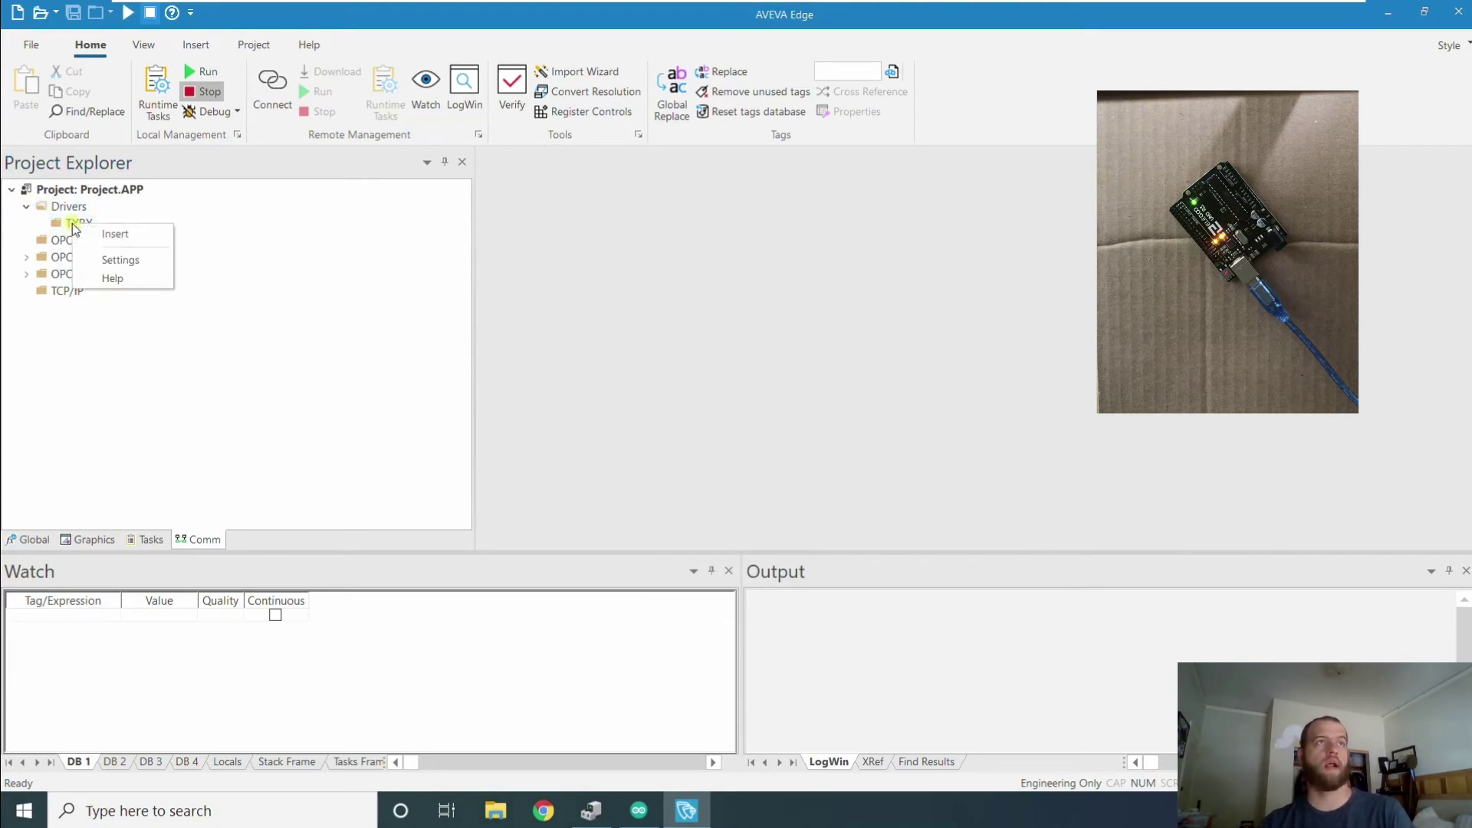
pyautogui.click(109, 258)
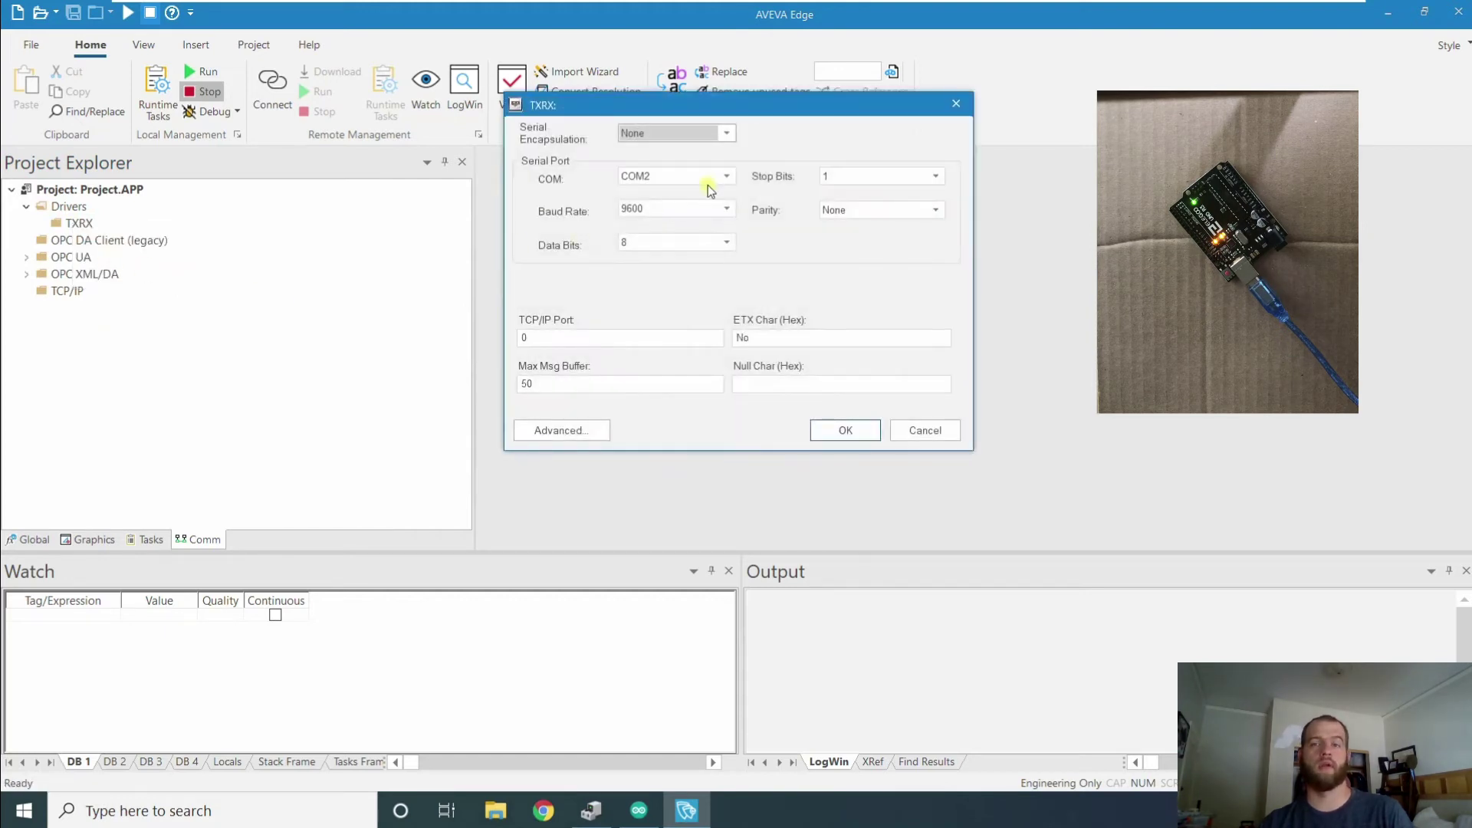
pyautogui.click(727, 176)
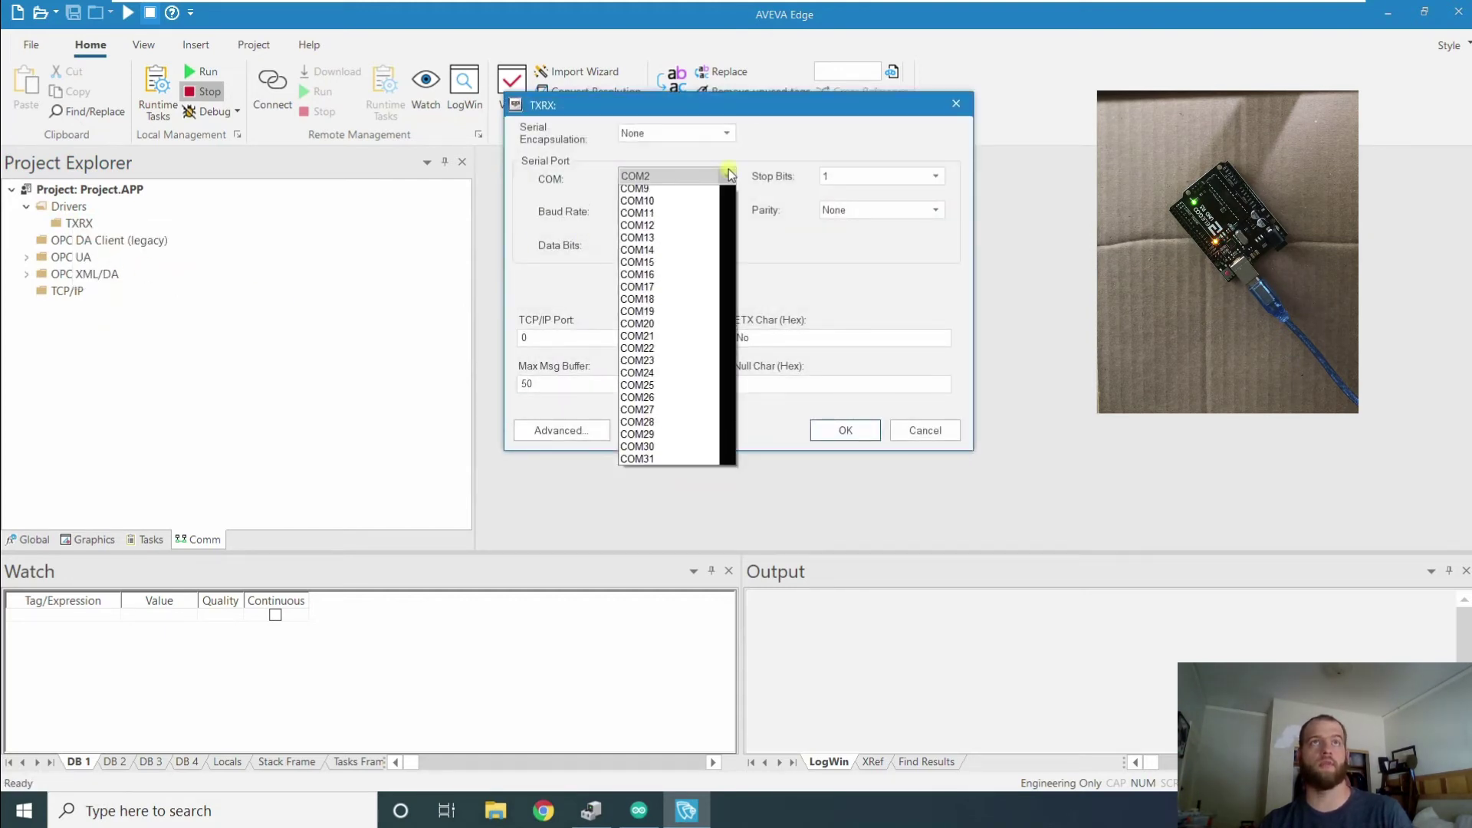
pyautogui.click(685, 199)
pyautogui.click(688, 215)
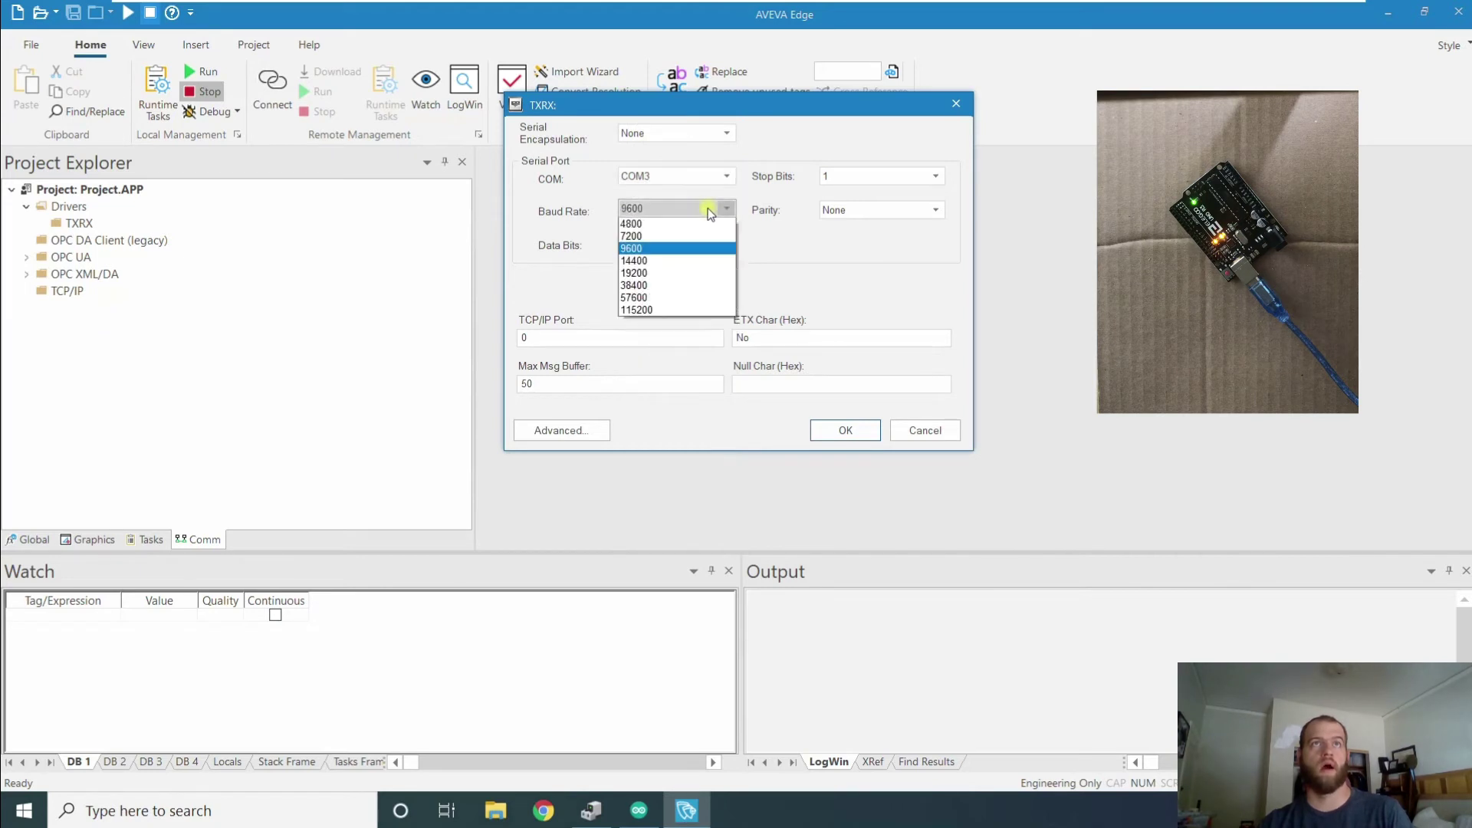
pyautogui.click(702, 292)
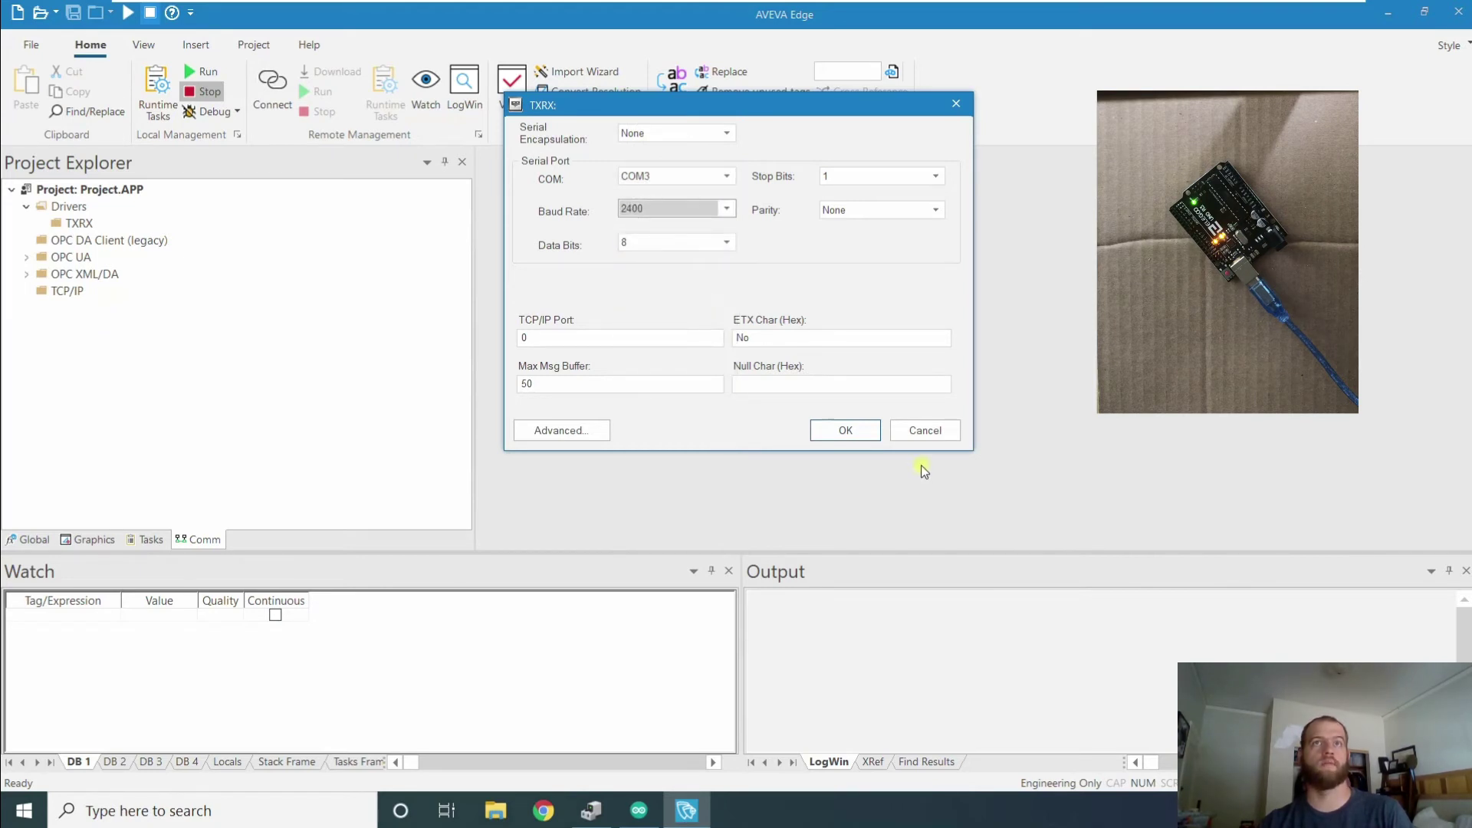
pyautogui.click(845, 431)
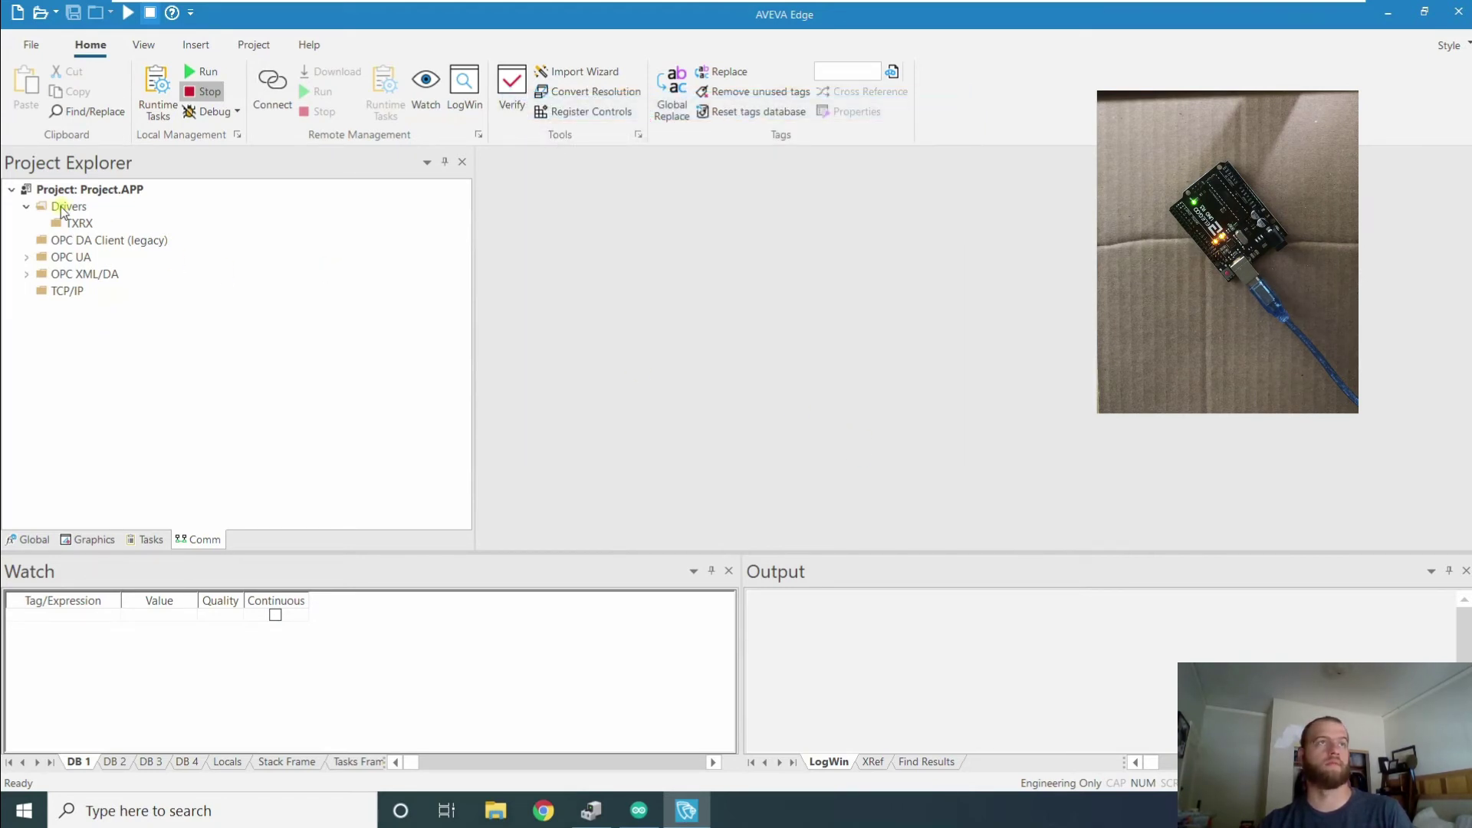
pyautogui.rightClick(72, 223)
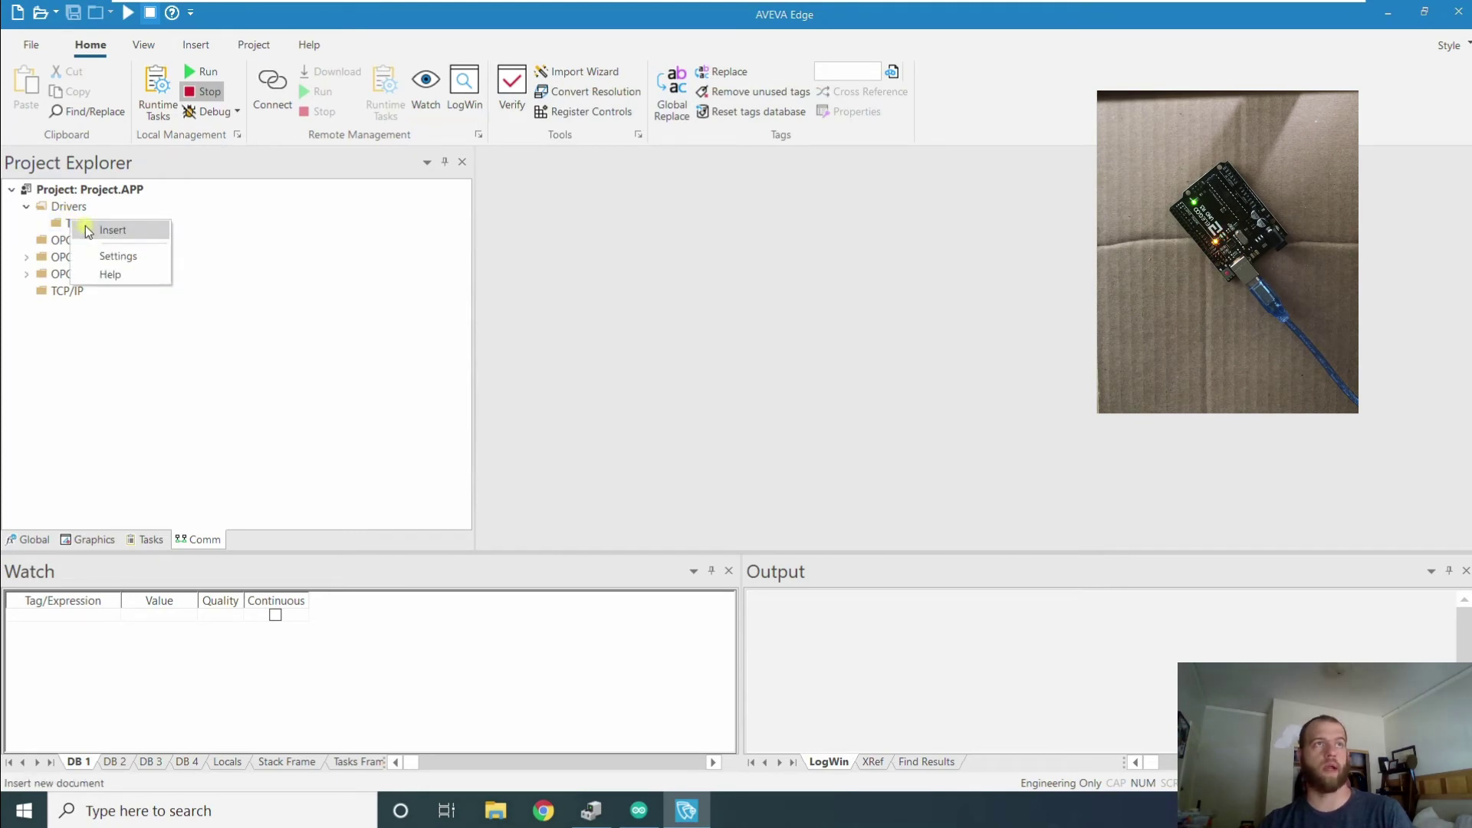
# Insert a TXRX driver sheet with header RX4 and create integer tag NewVal in its first row
pyautogui.click(112, 230)
pyautogui.click(678, 375)
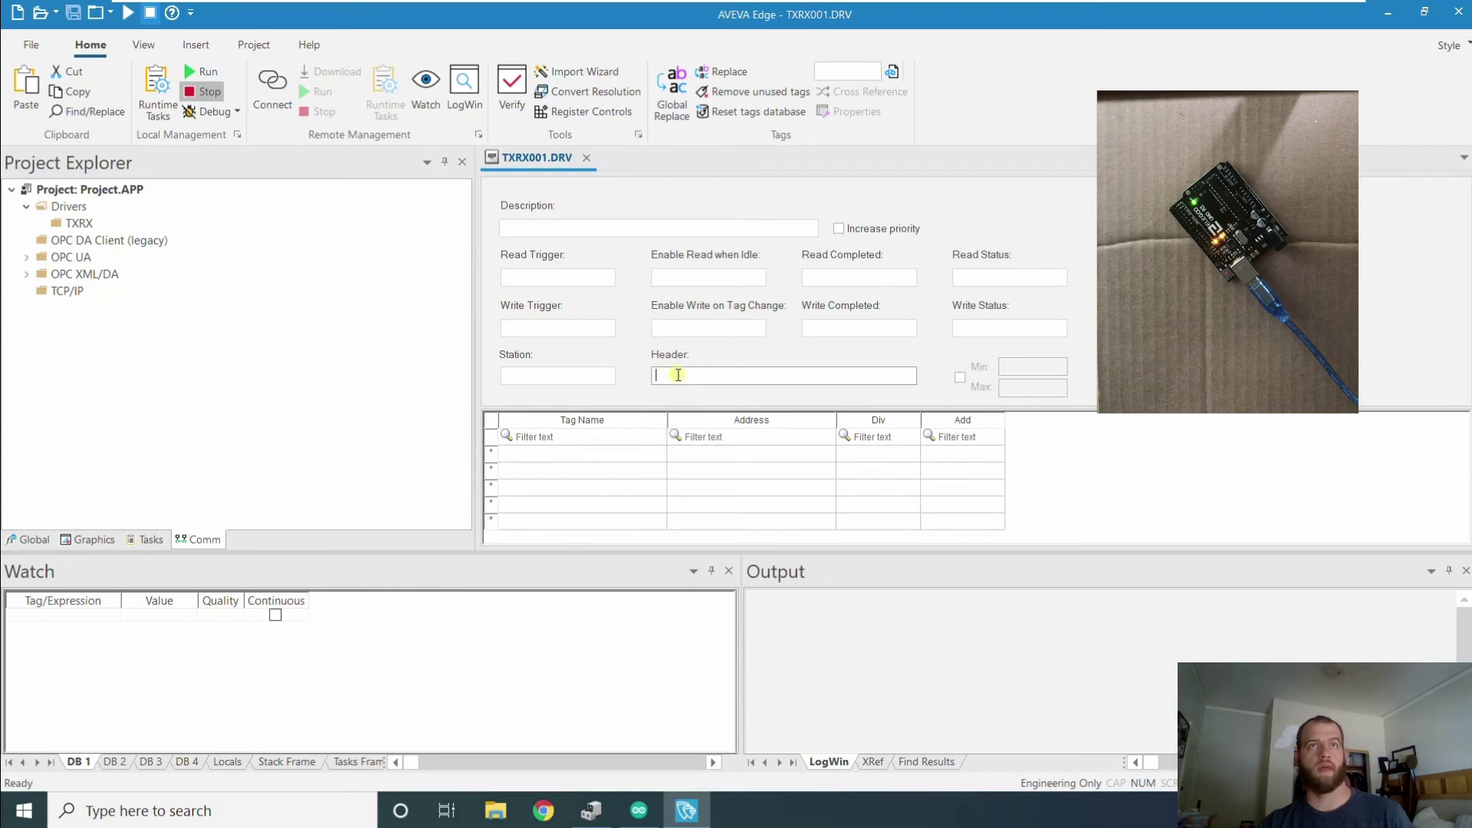
pyautogui.write('RX4')
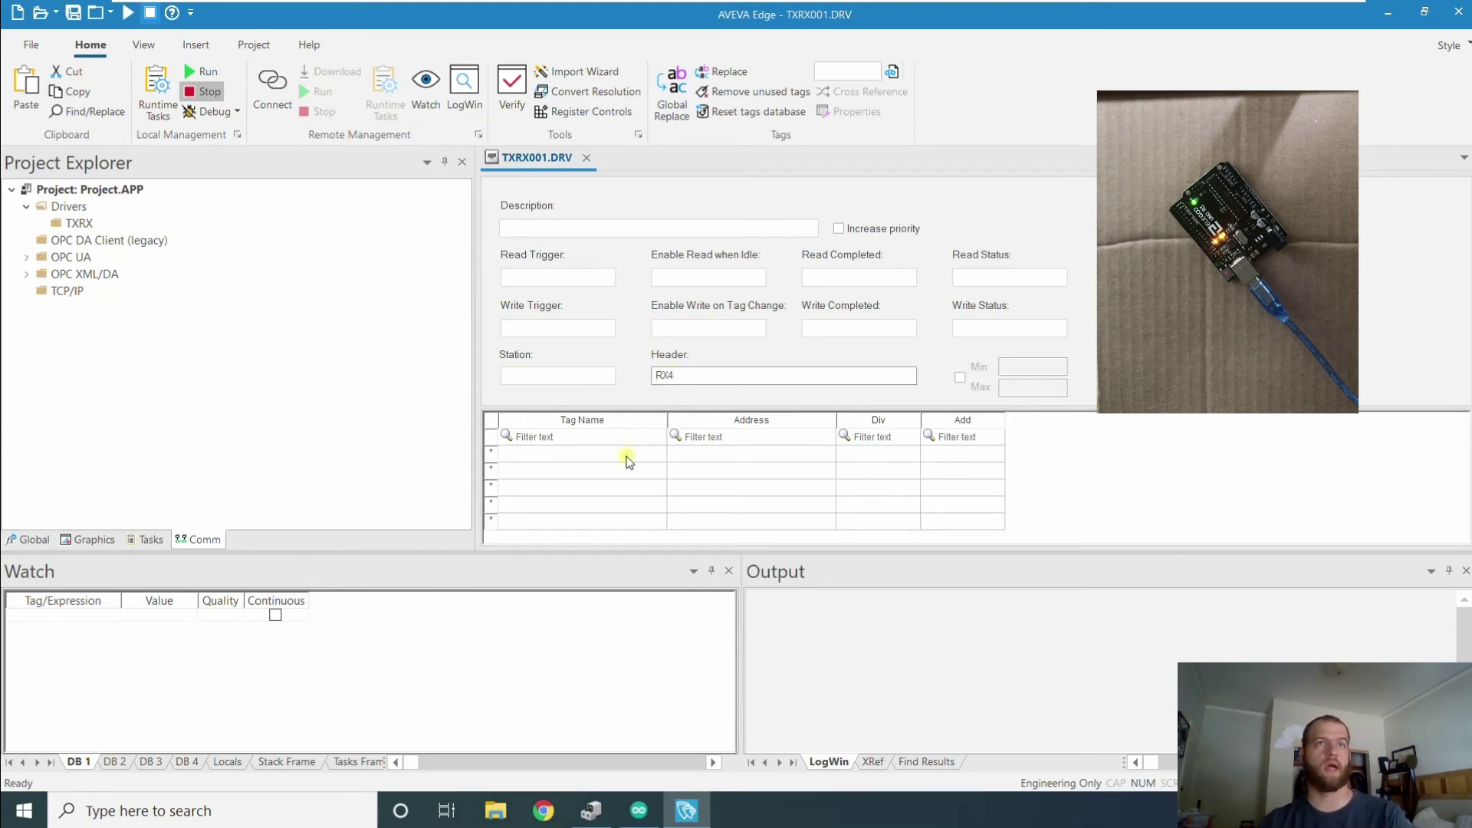
pyautogui.click(628, 454)
pyautogui.click(628, 454)
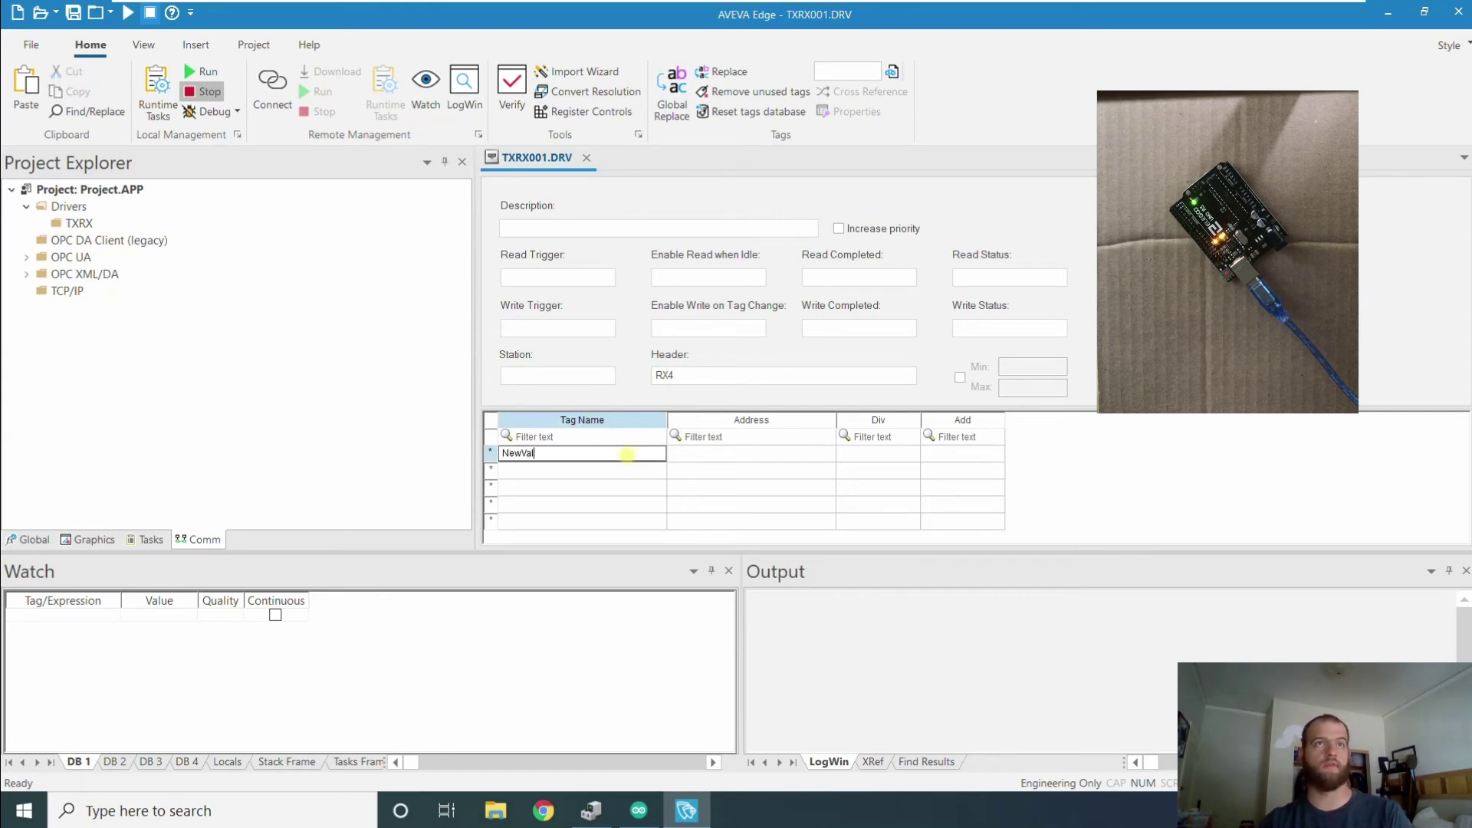
pyautogui.write('NewVal')
pyautogui.press('Return')
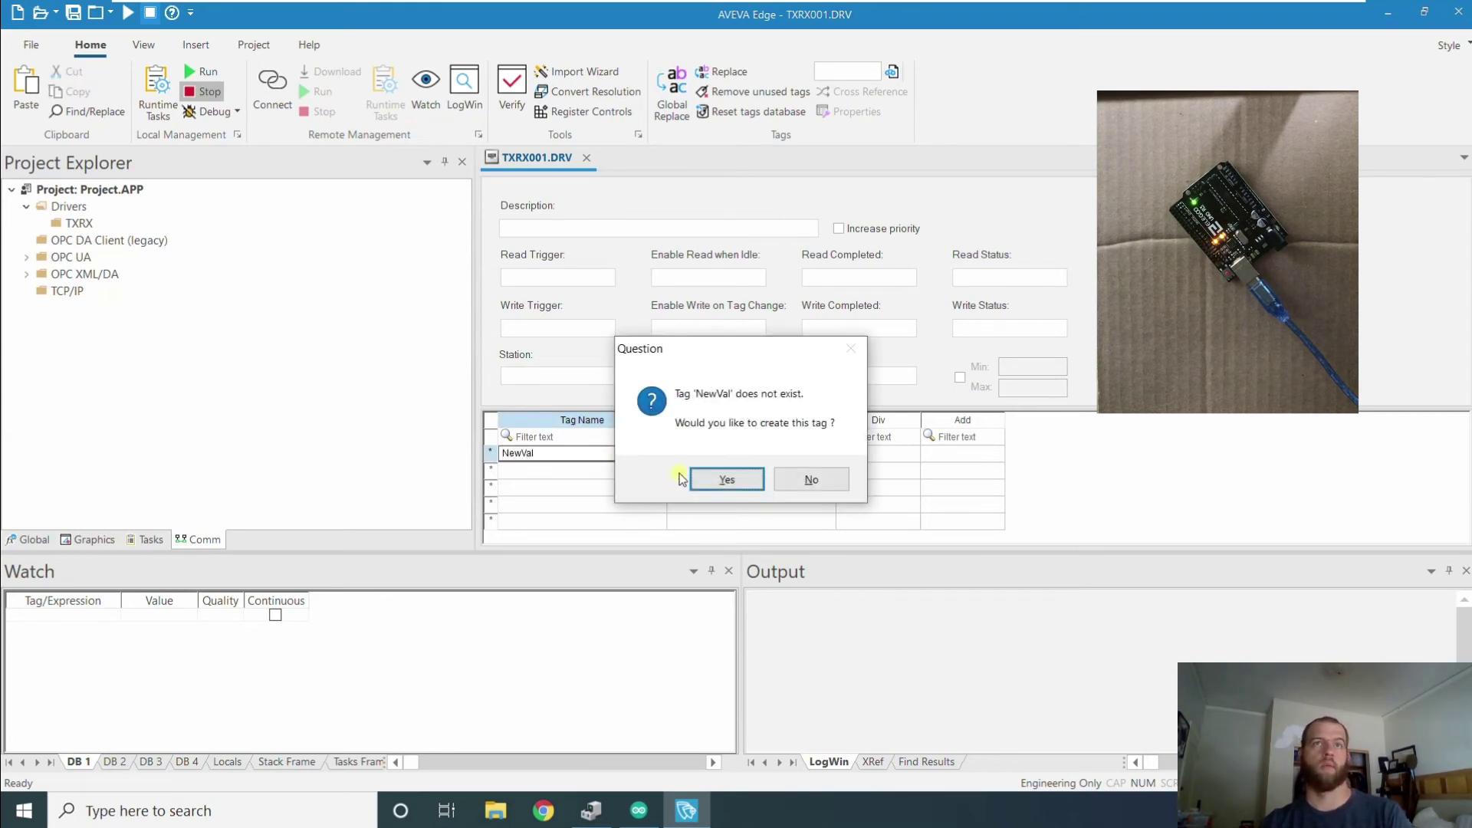
pyautogui.click(707, 481)
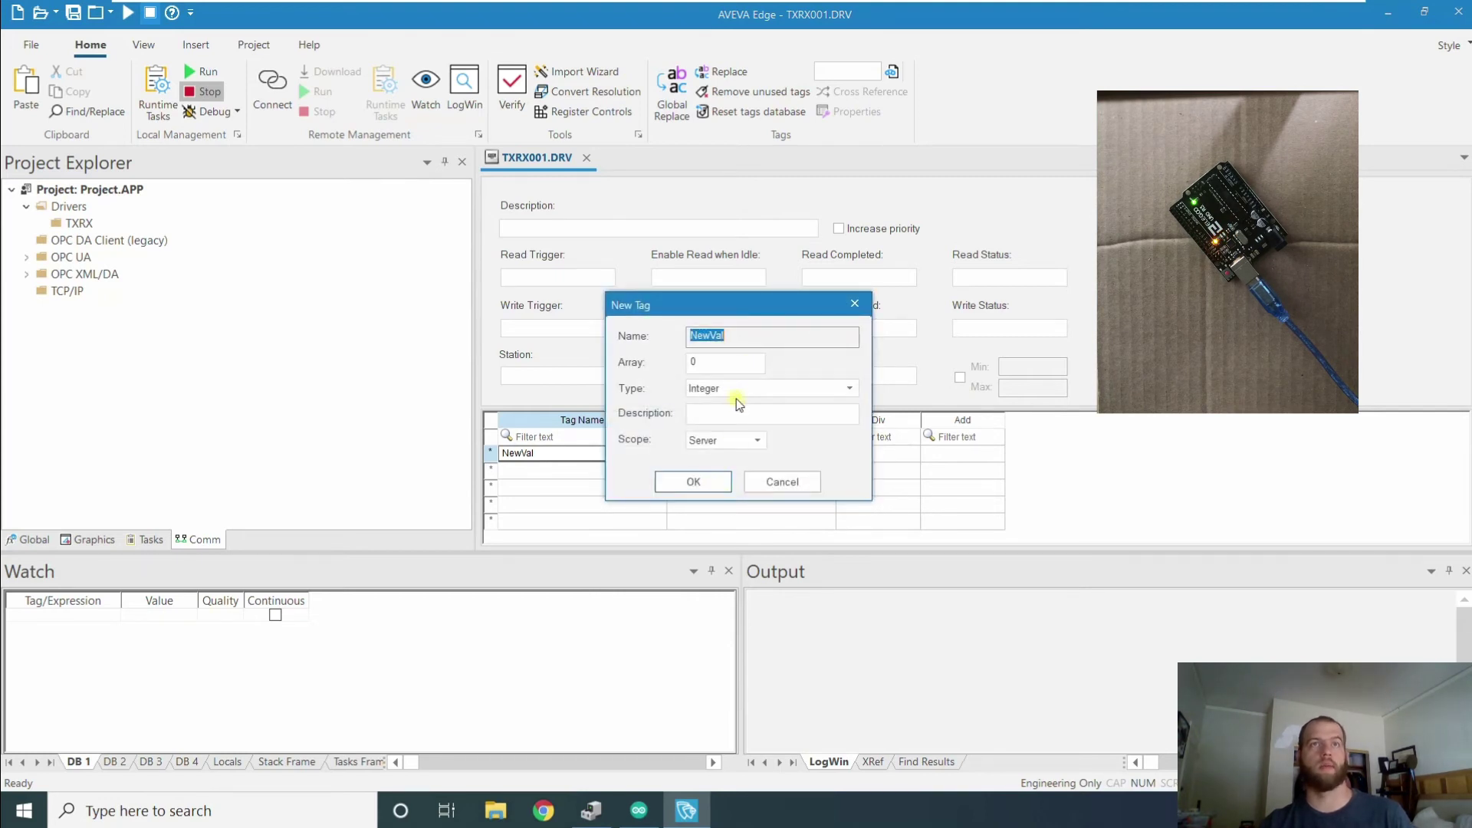
pyautogui.click(718, 484)
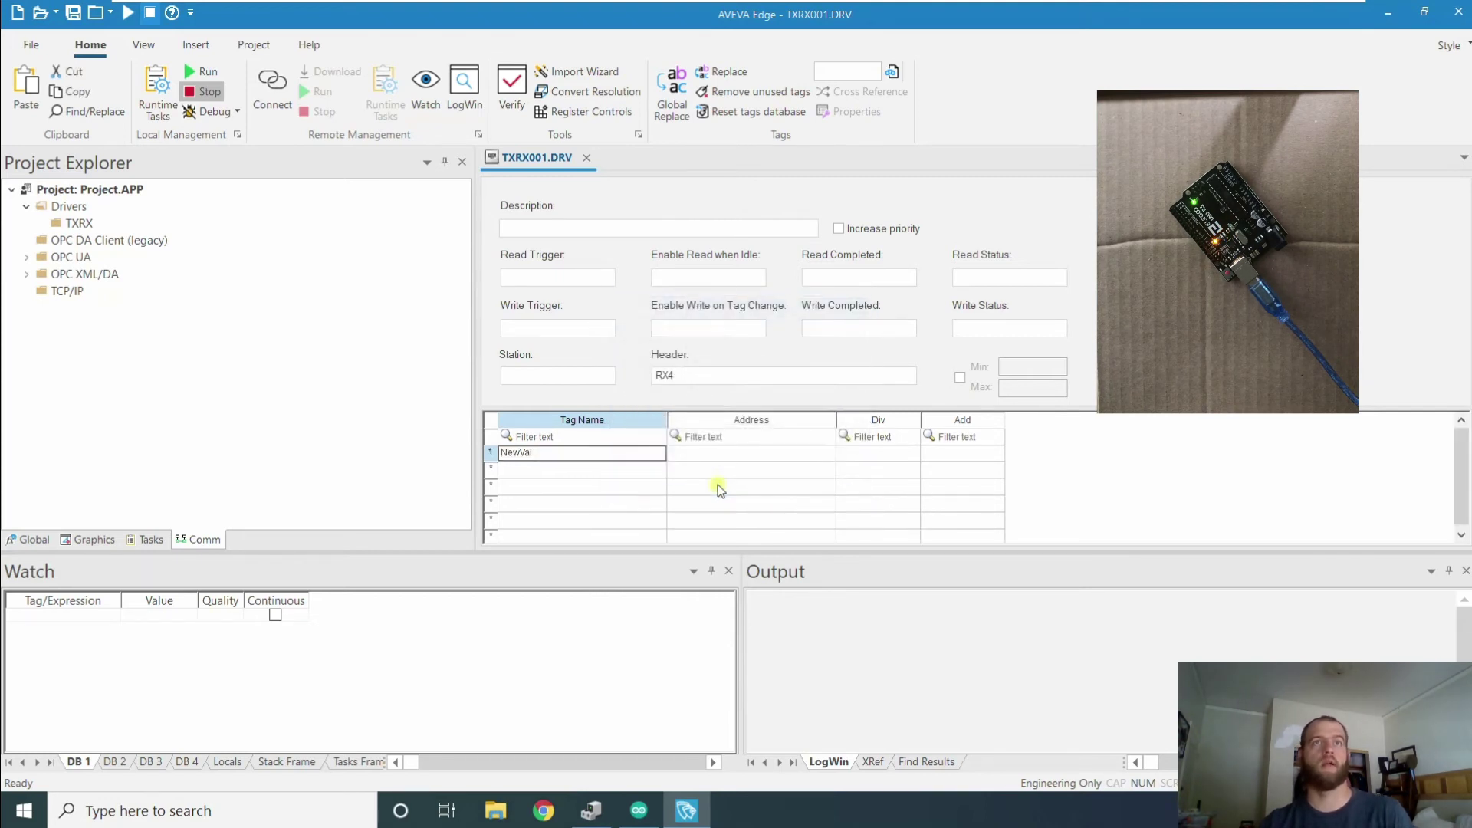
# Turn off Start Maximized in the viewer settings, then run the project, saving the driver sheet as sheet 1
pyautogui.click(255, 45)
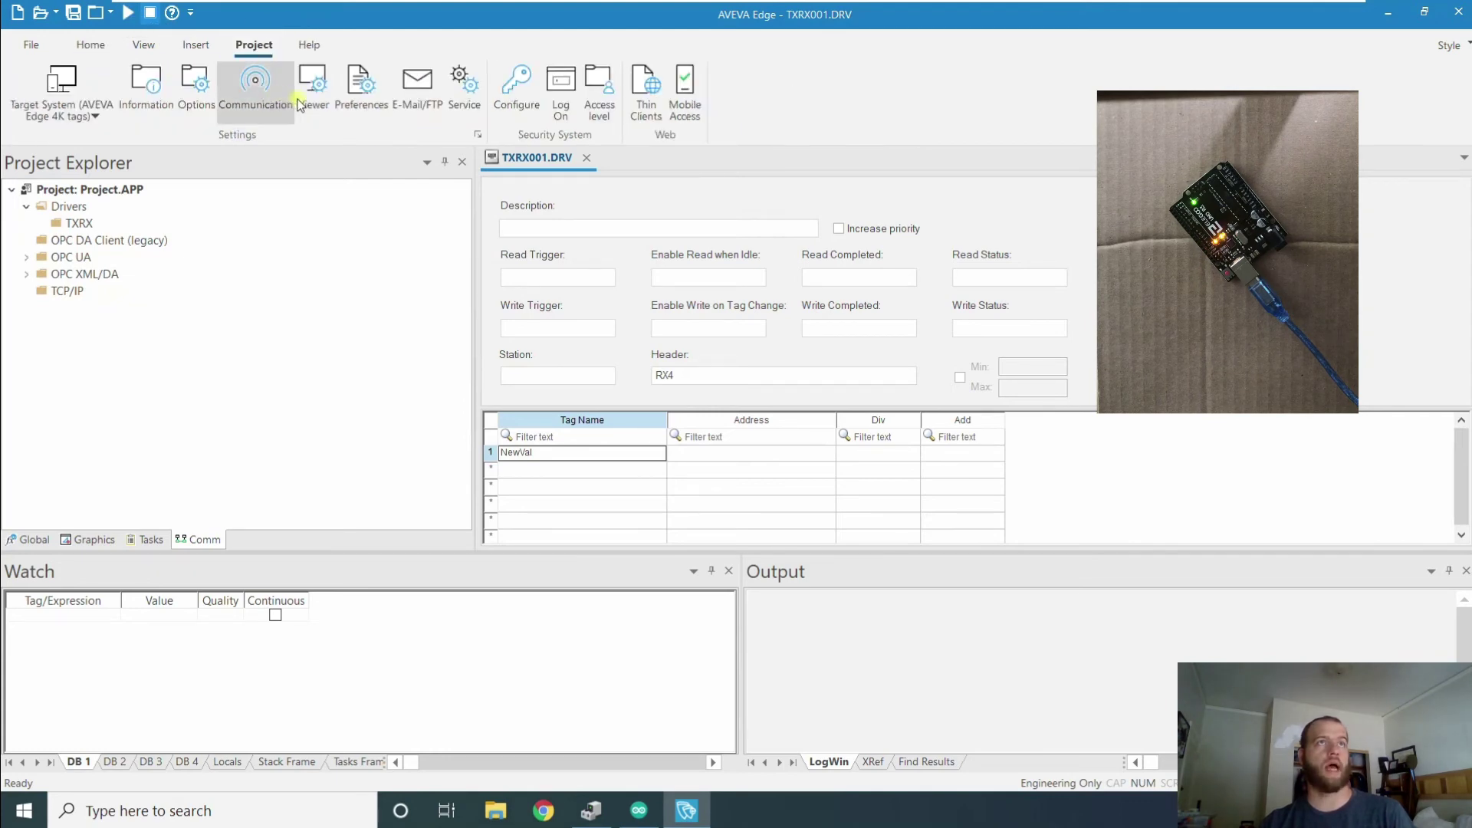
pyautogui.click(311, 96)
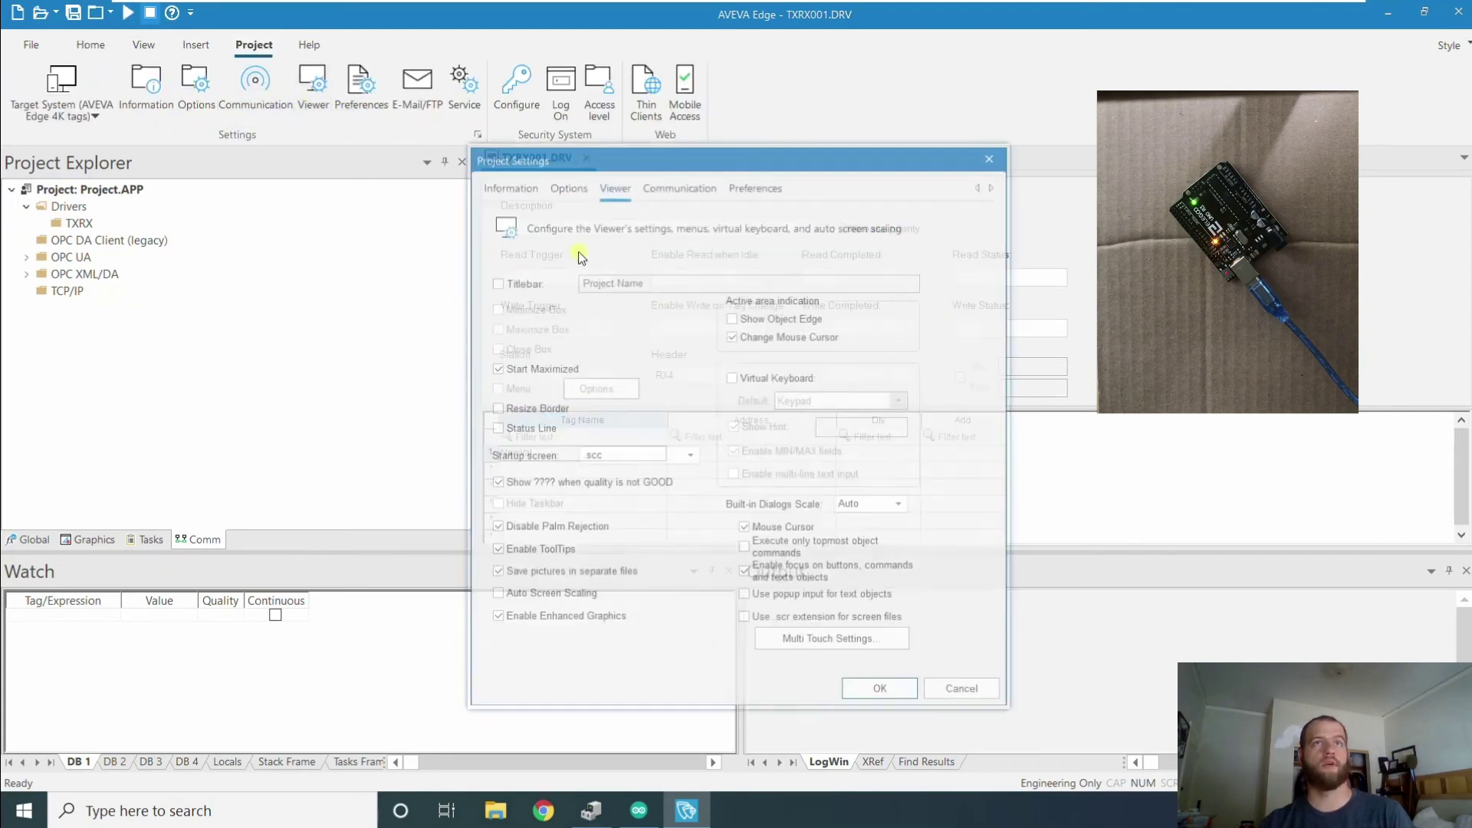
pyautogui.click(520, 369)
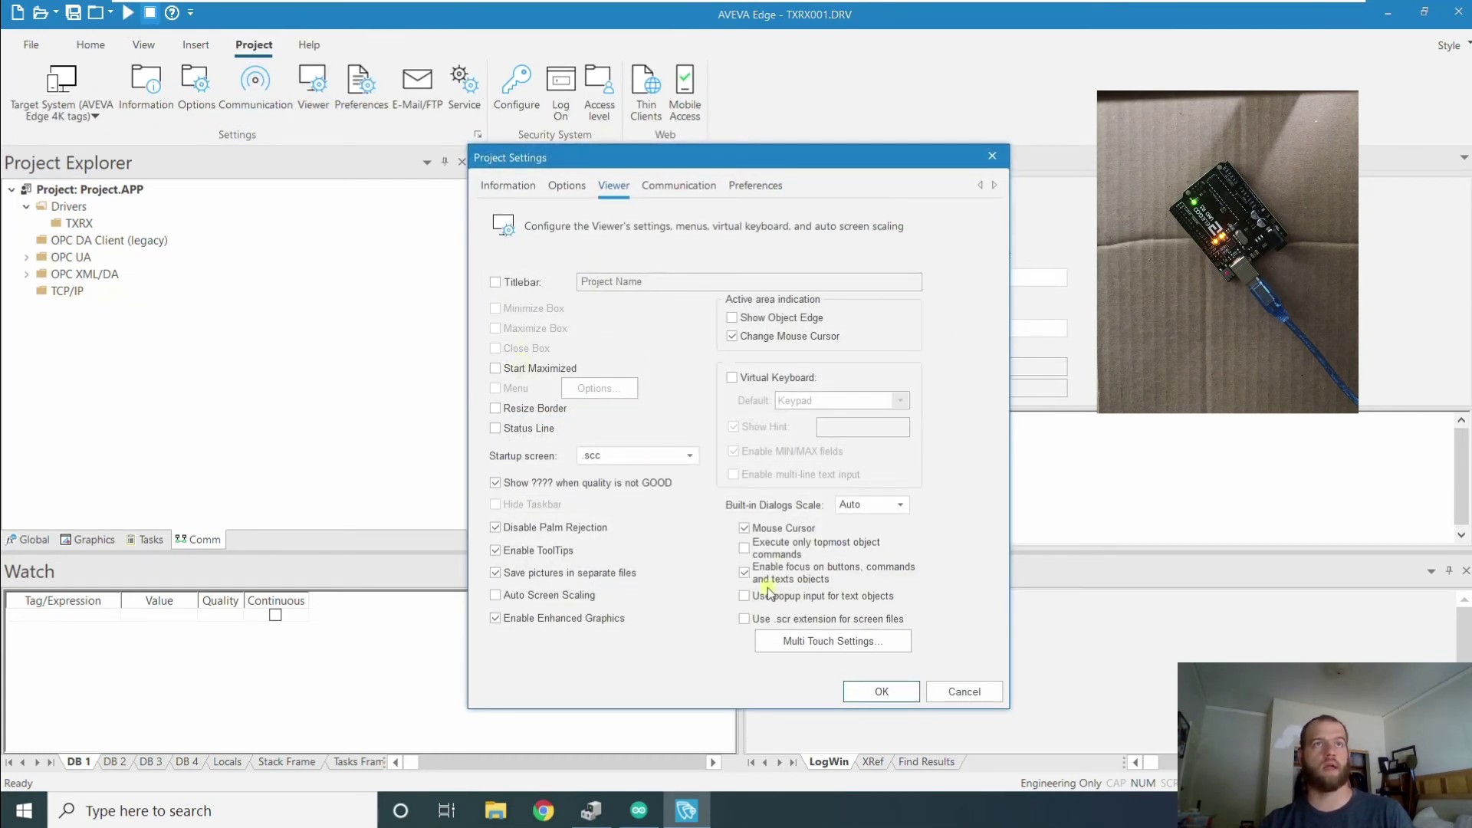
pyautogui.click(882, 691)
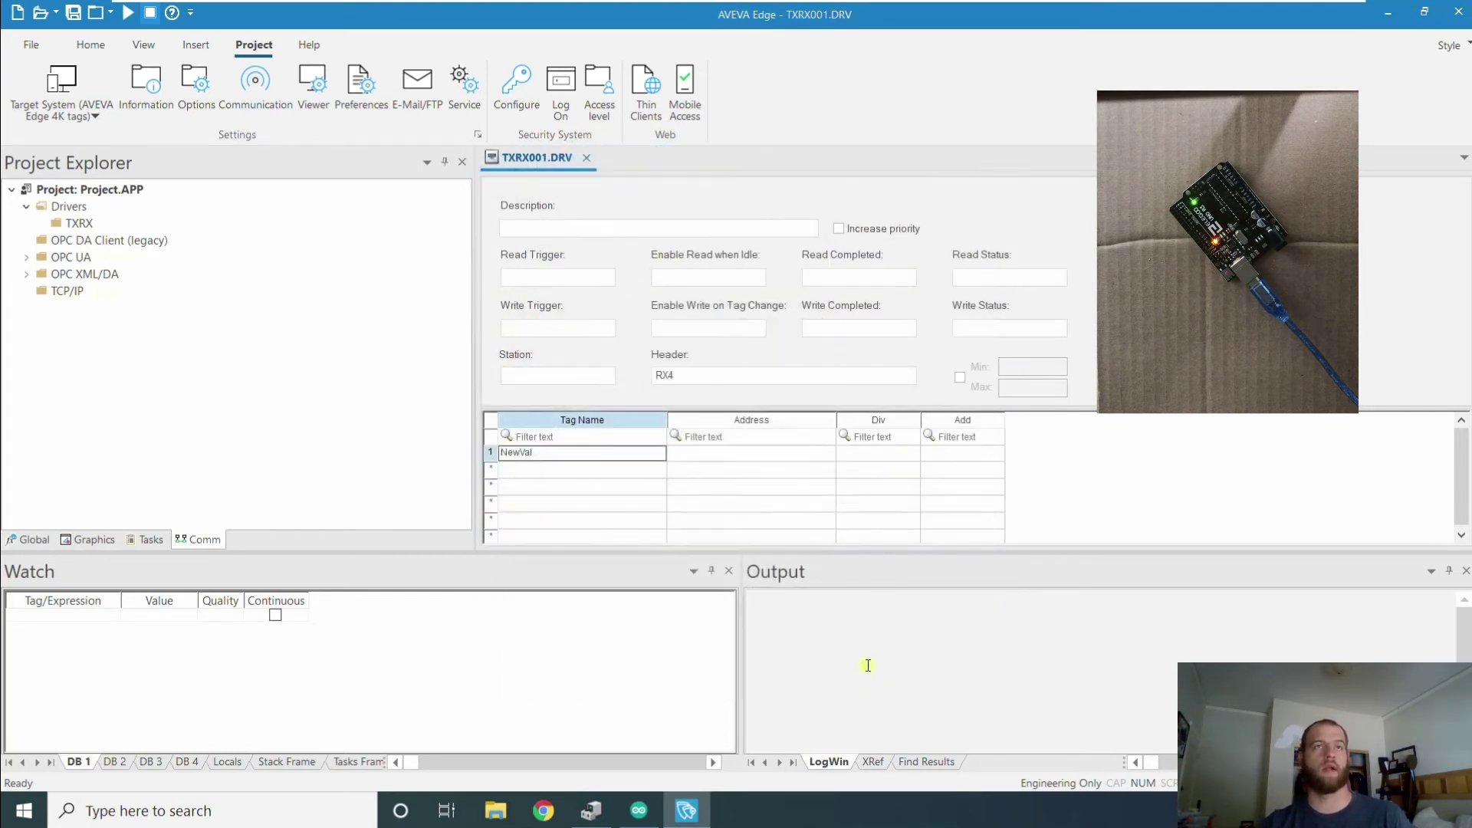
pyautogui.click(125, 17)
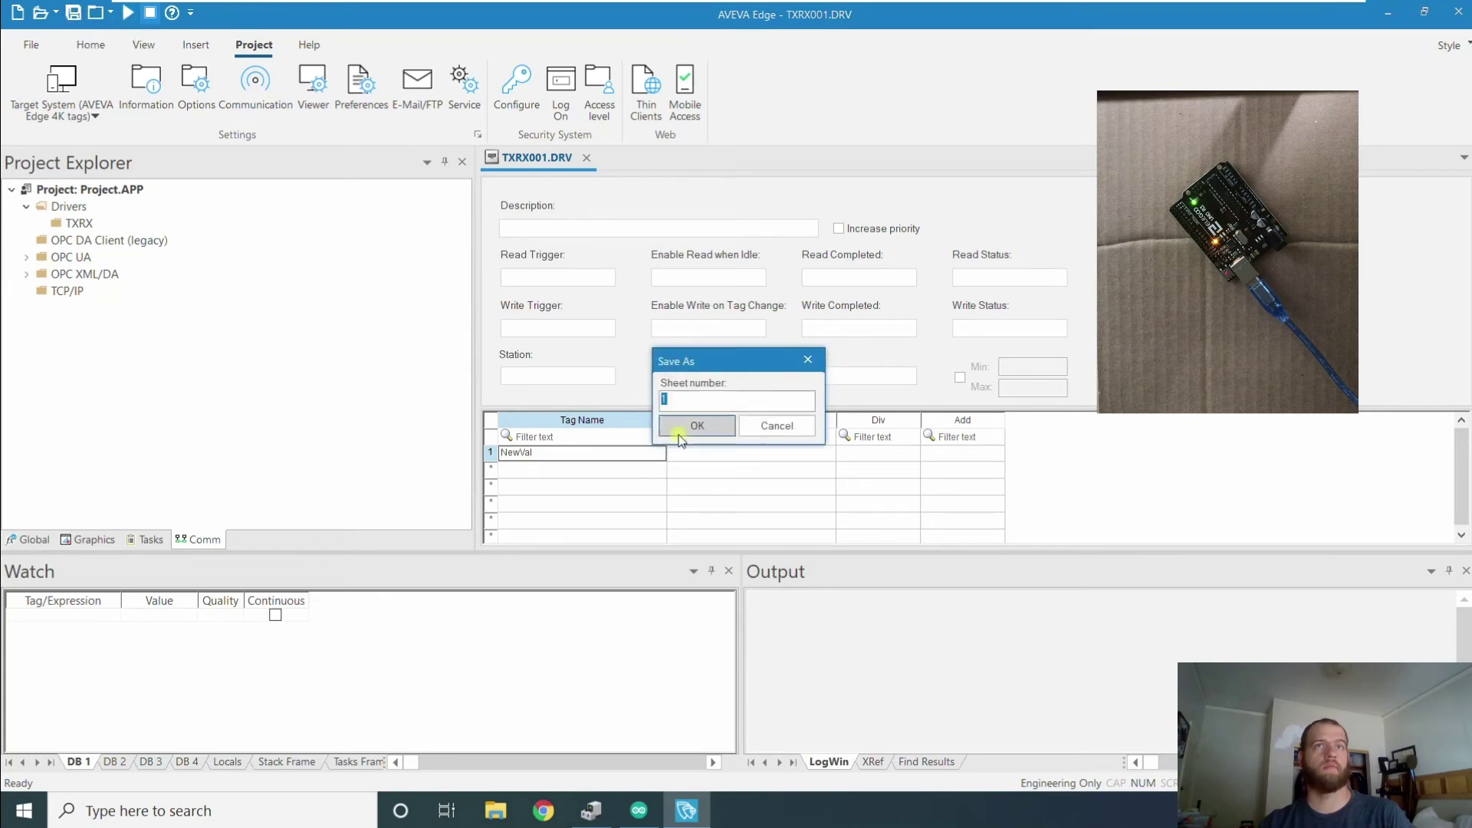
pyautogui.click(682, 431)
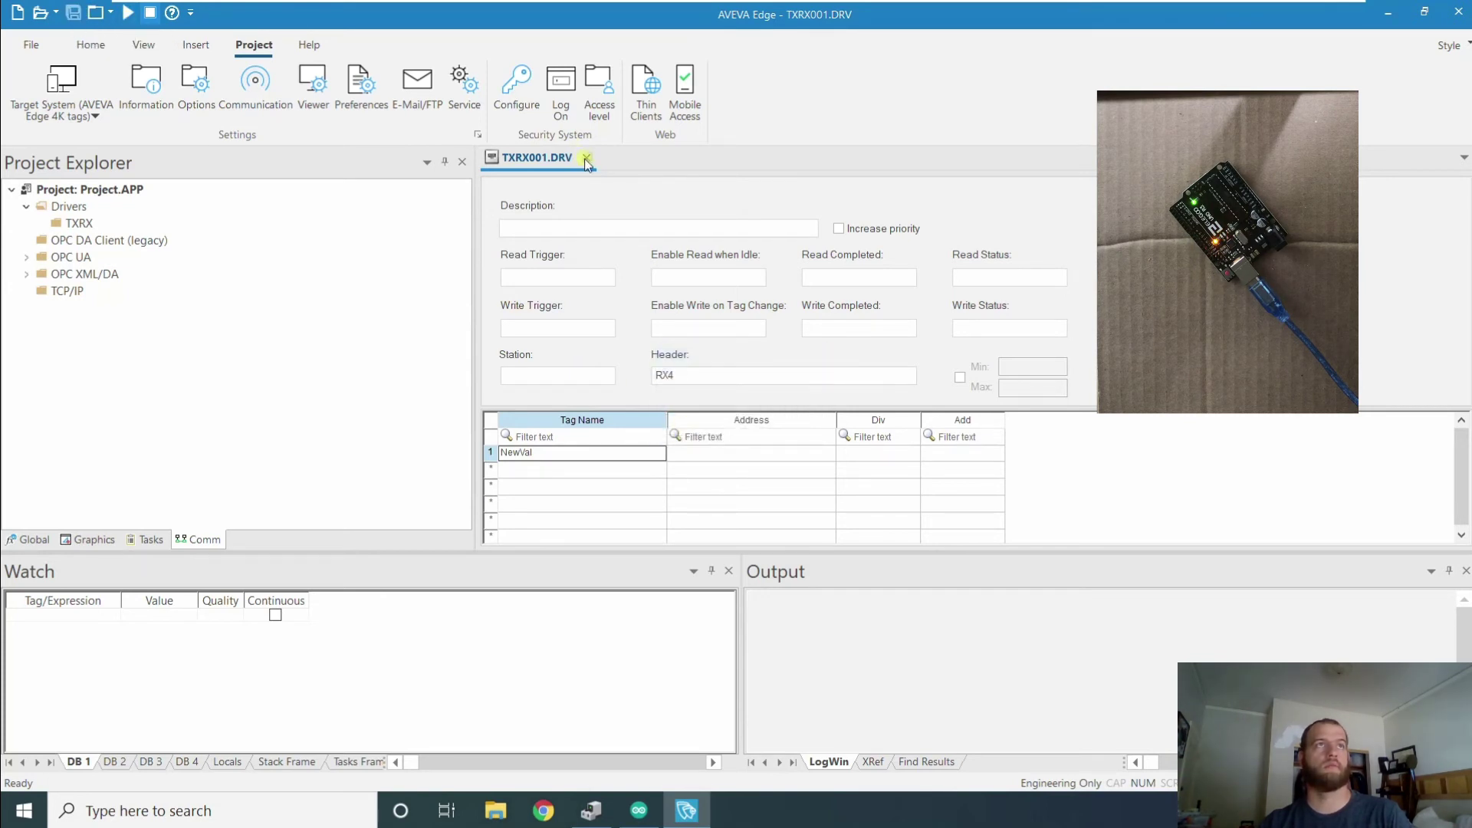
# Add NewVal to the Watch window to see its live value from the Arduino
pyautogui.click(127, 12)
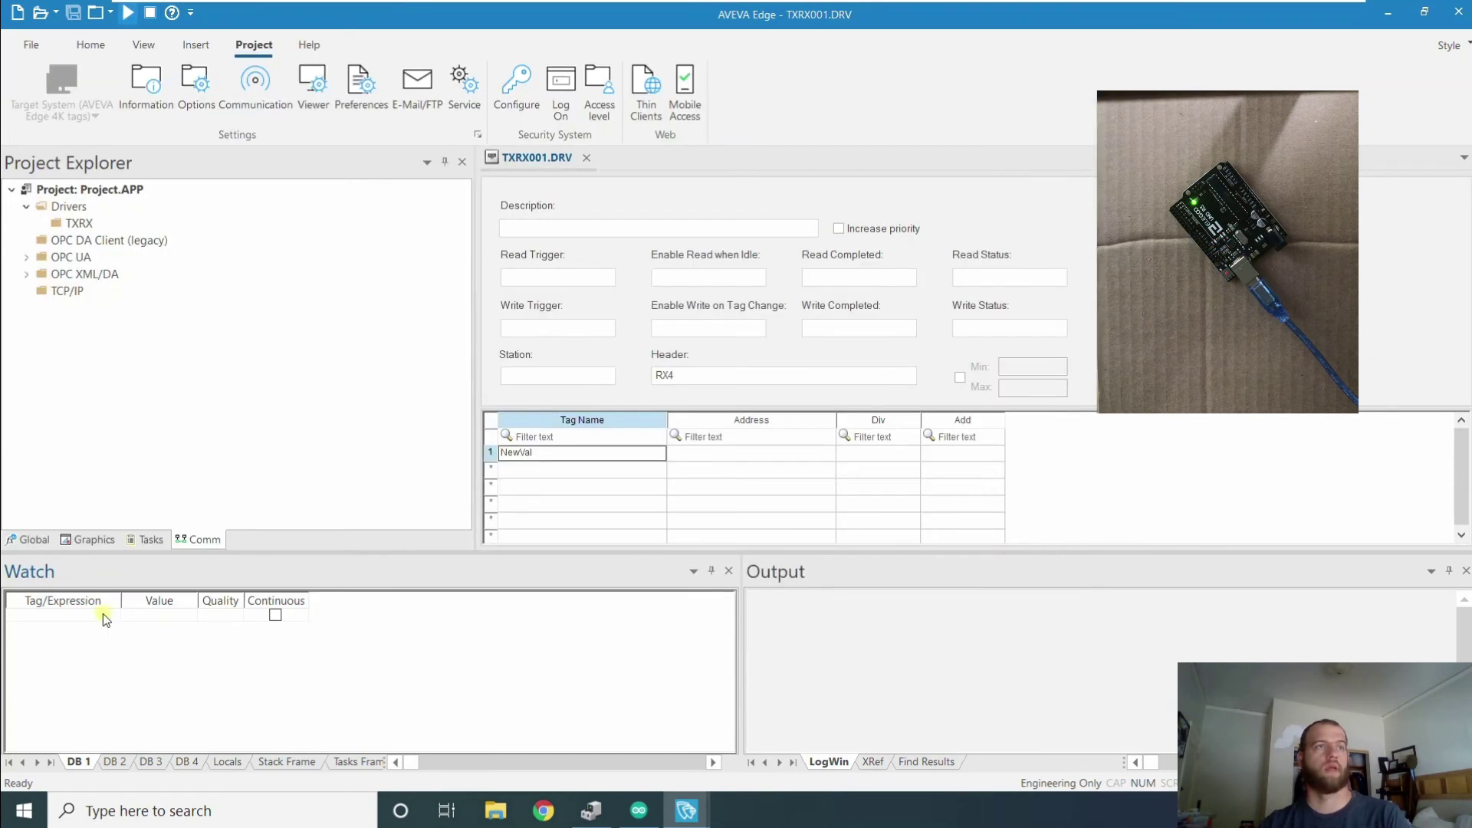
pyautogui.click(90, 612)
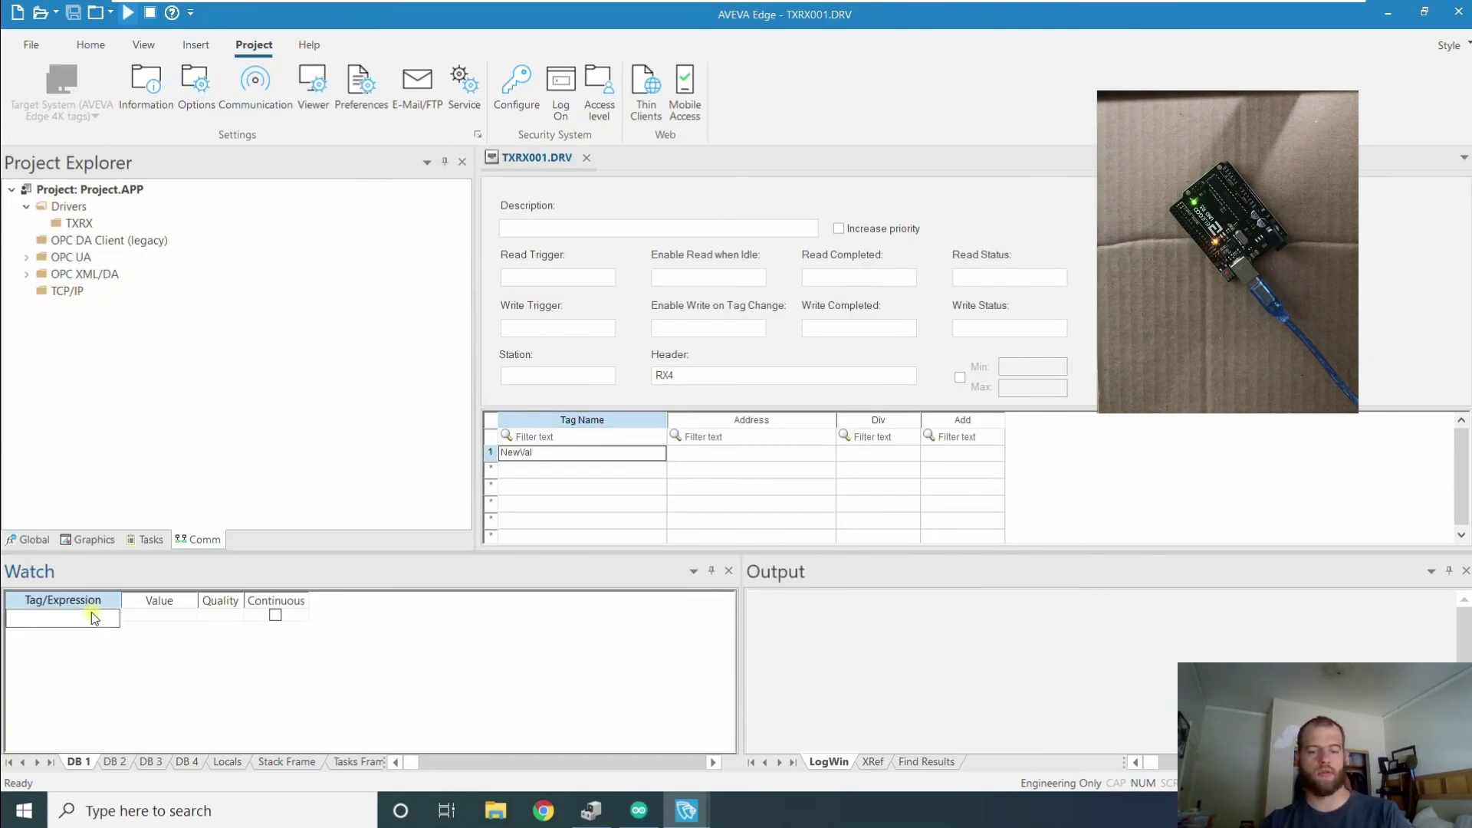
pyautogui.write('NewVal')
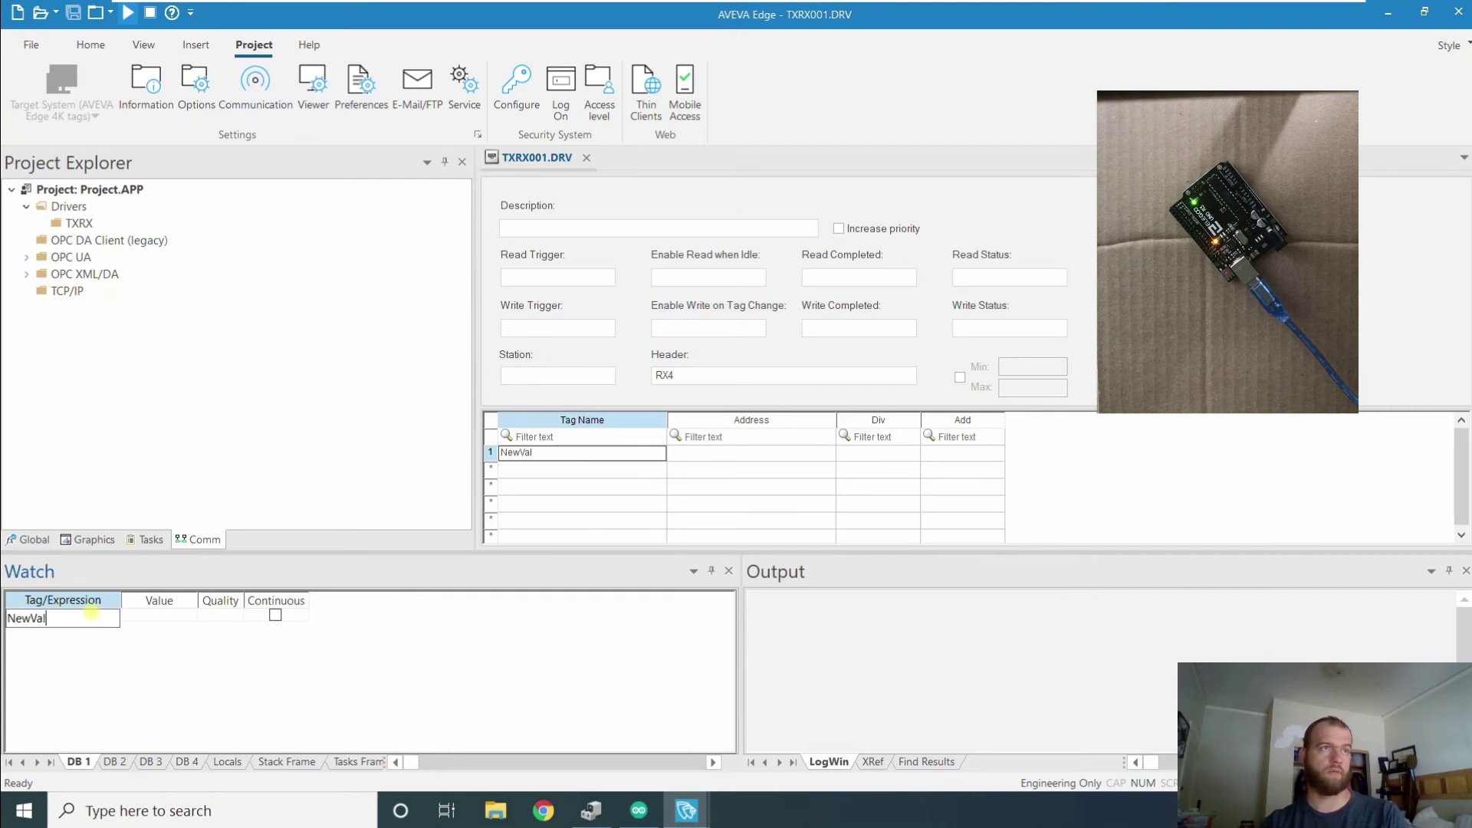
pyautogui.press('Return')
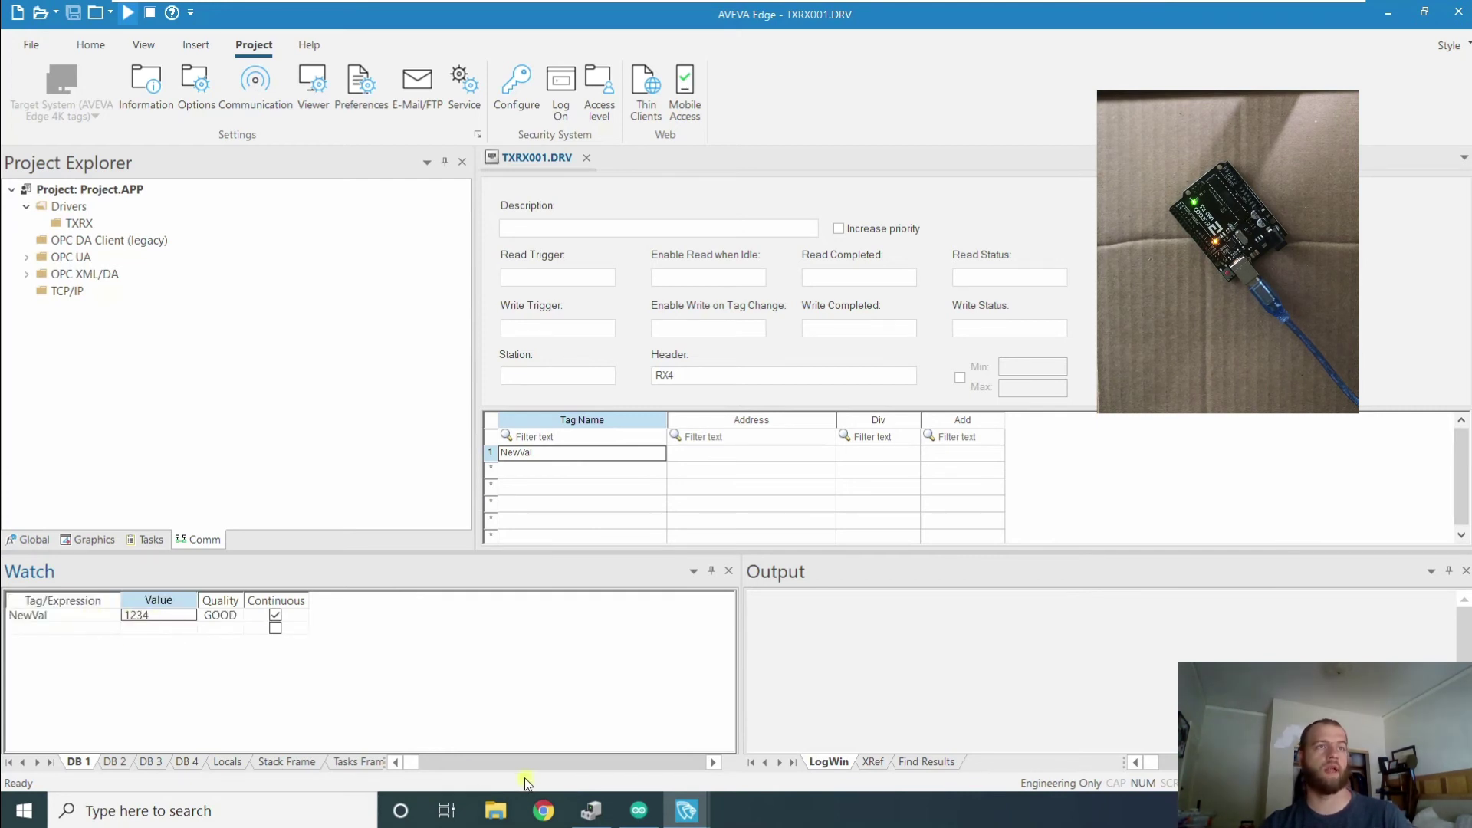
# Change the TXRX001 sheet header from RX4 to RX2 and save all
pyautogui.click(710, 372)
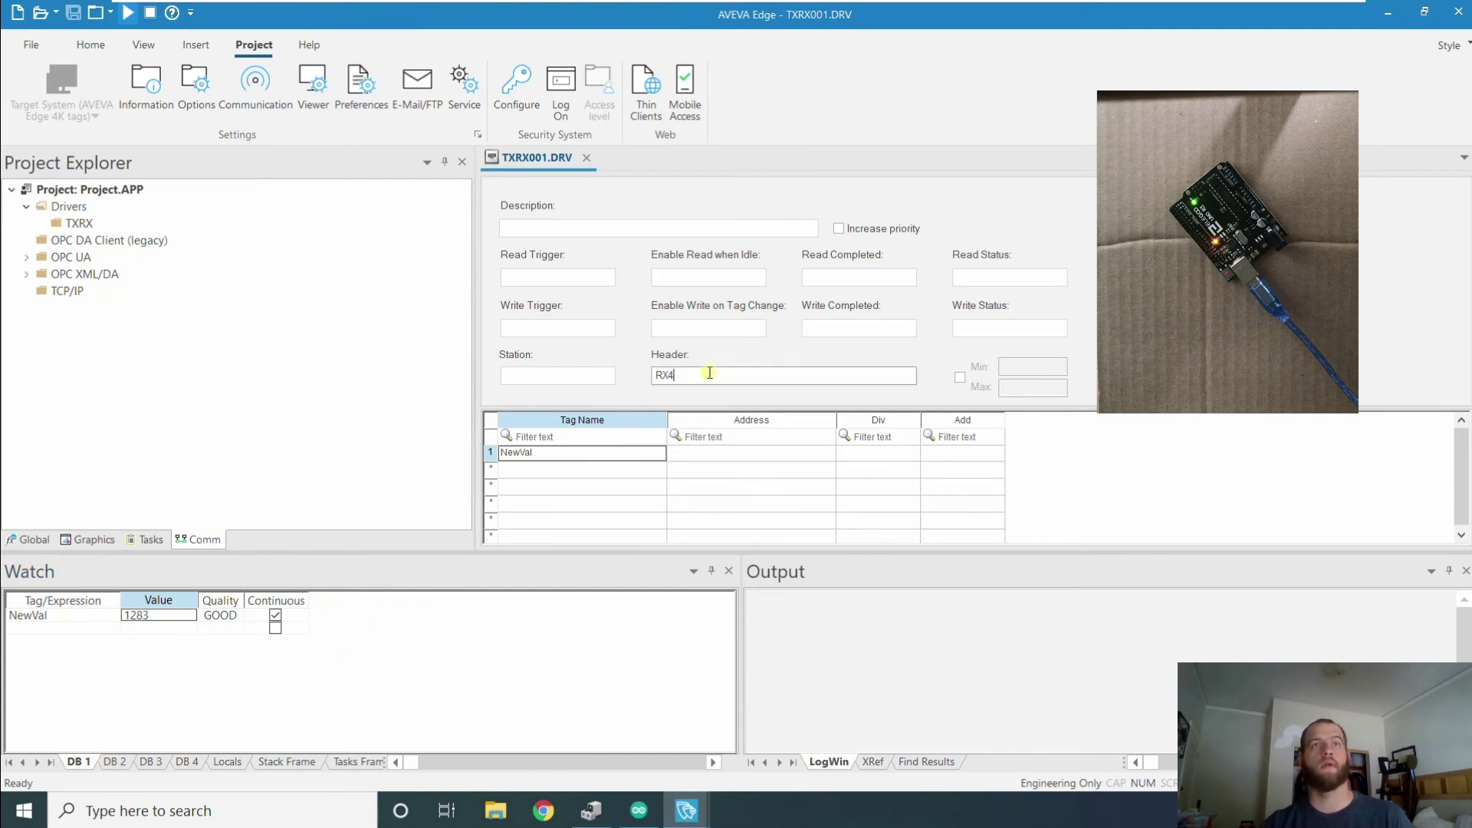
pyautogui.press('BackSpace')
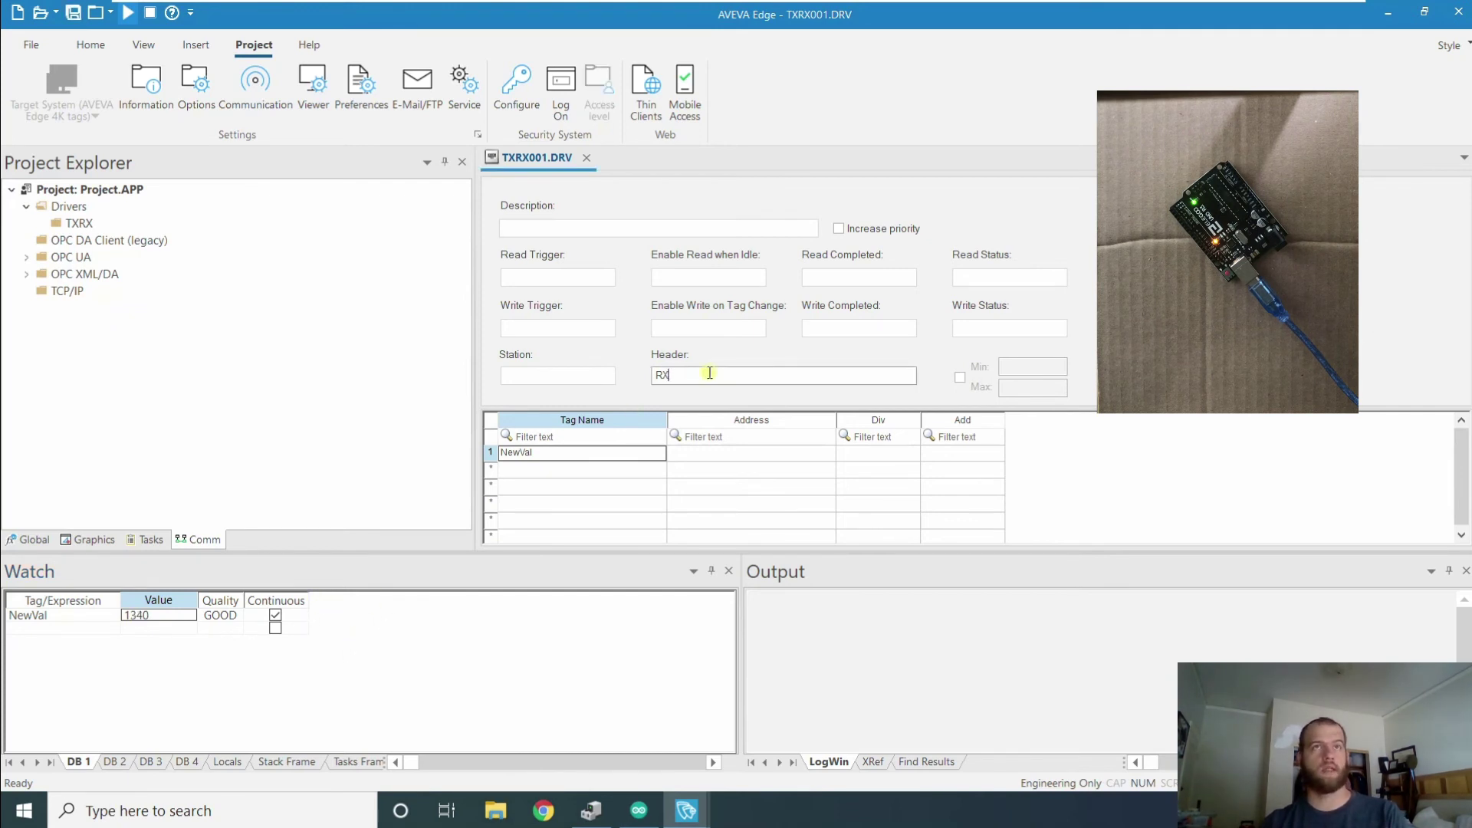
pyautogui.write('2')
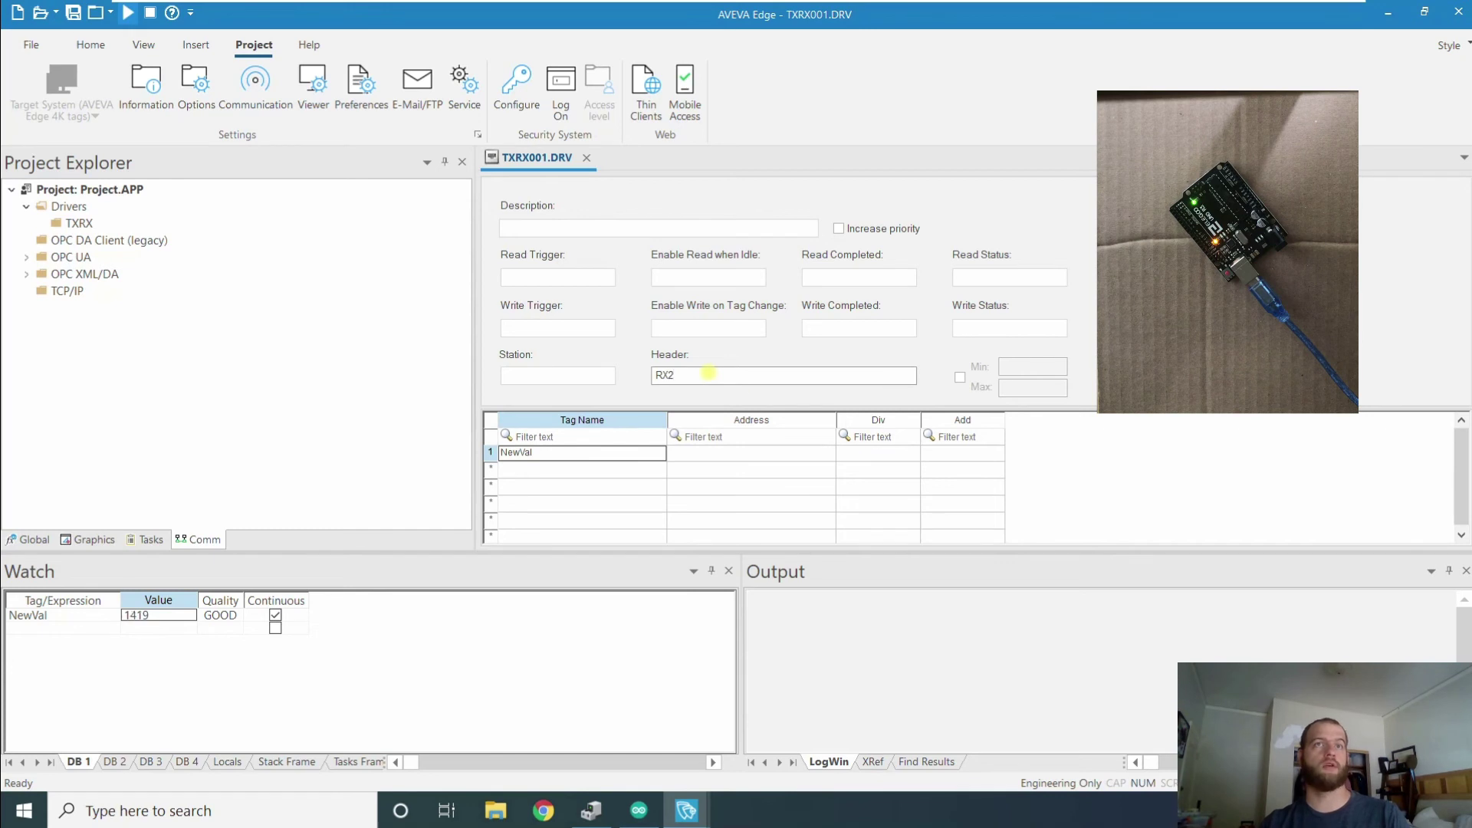
pyautogui.click(747, 467)
pyautogui.click(78, 11)
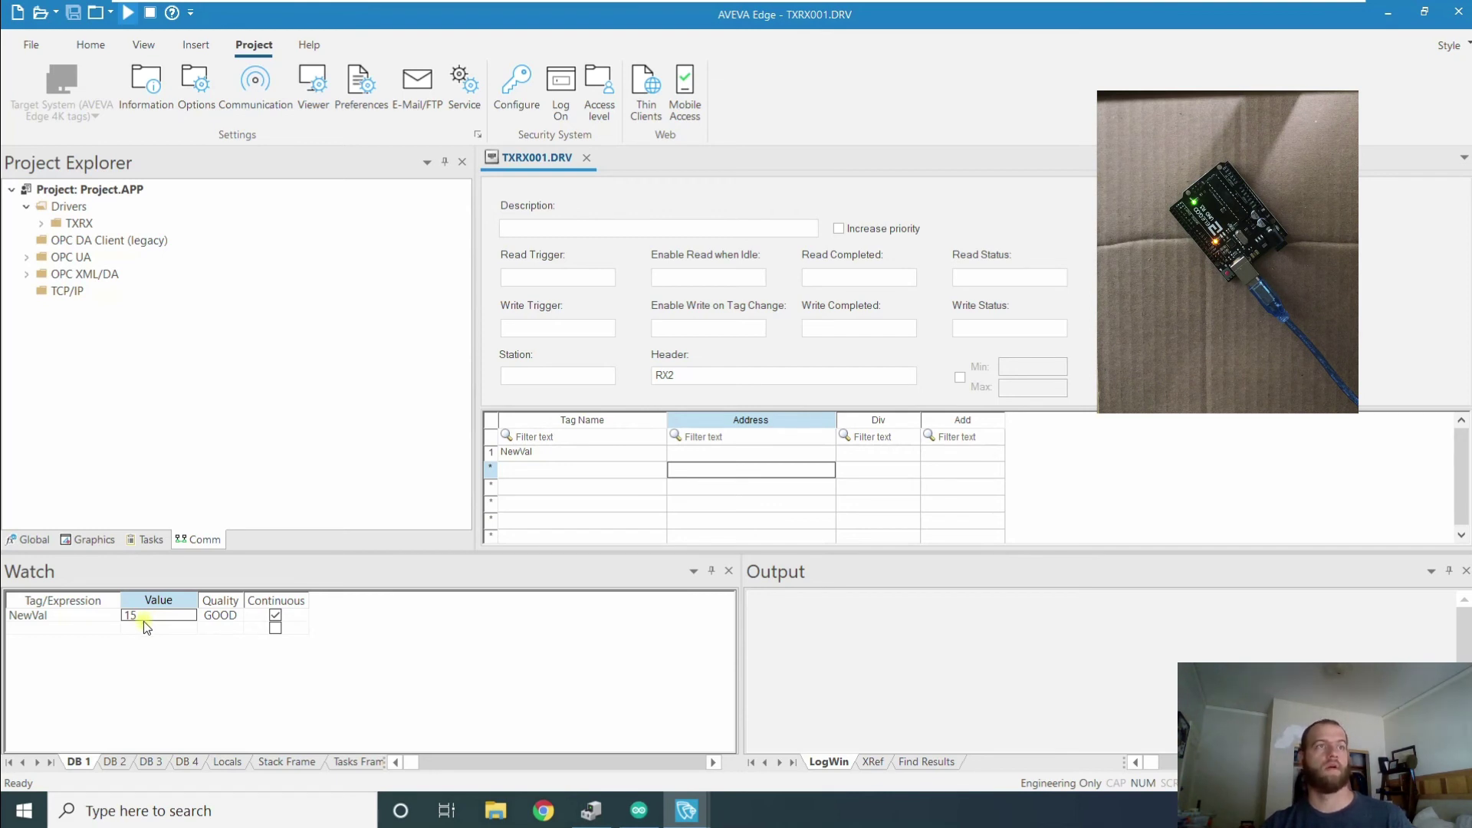
# Change the sheet header from RX2 back to RX4
pyautogui.click(733, 371)
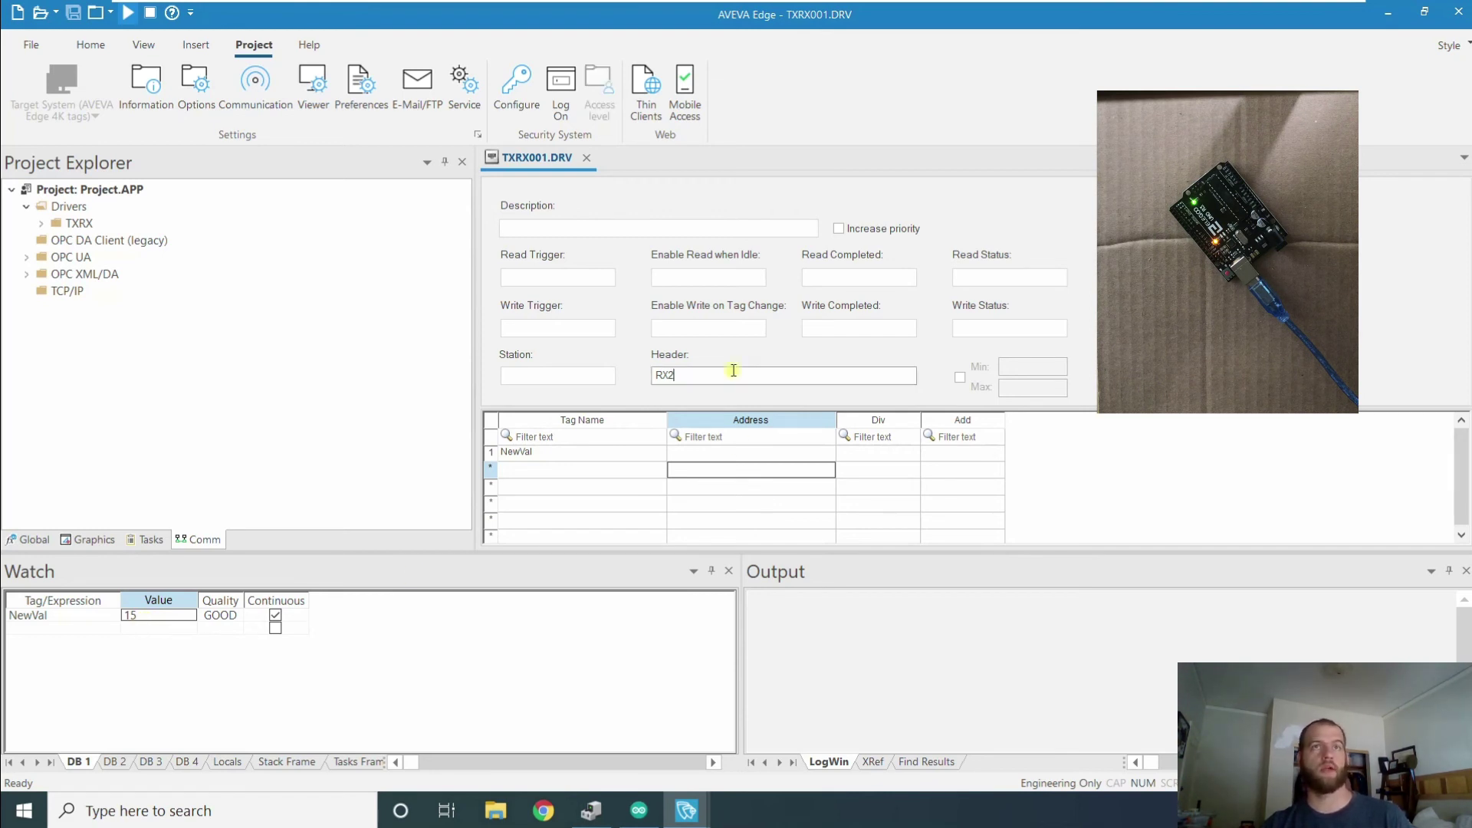
pyautogui.press('BackSpace')
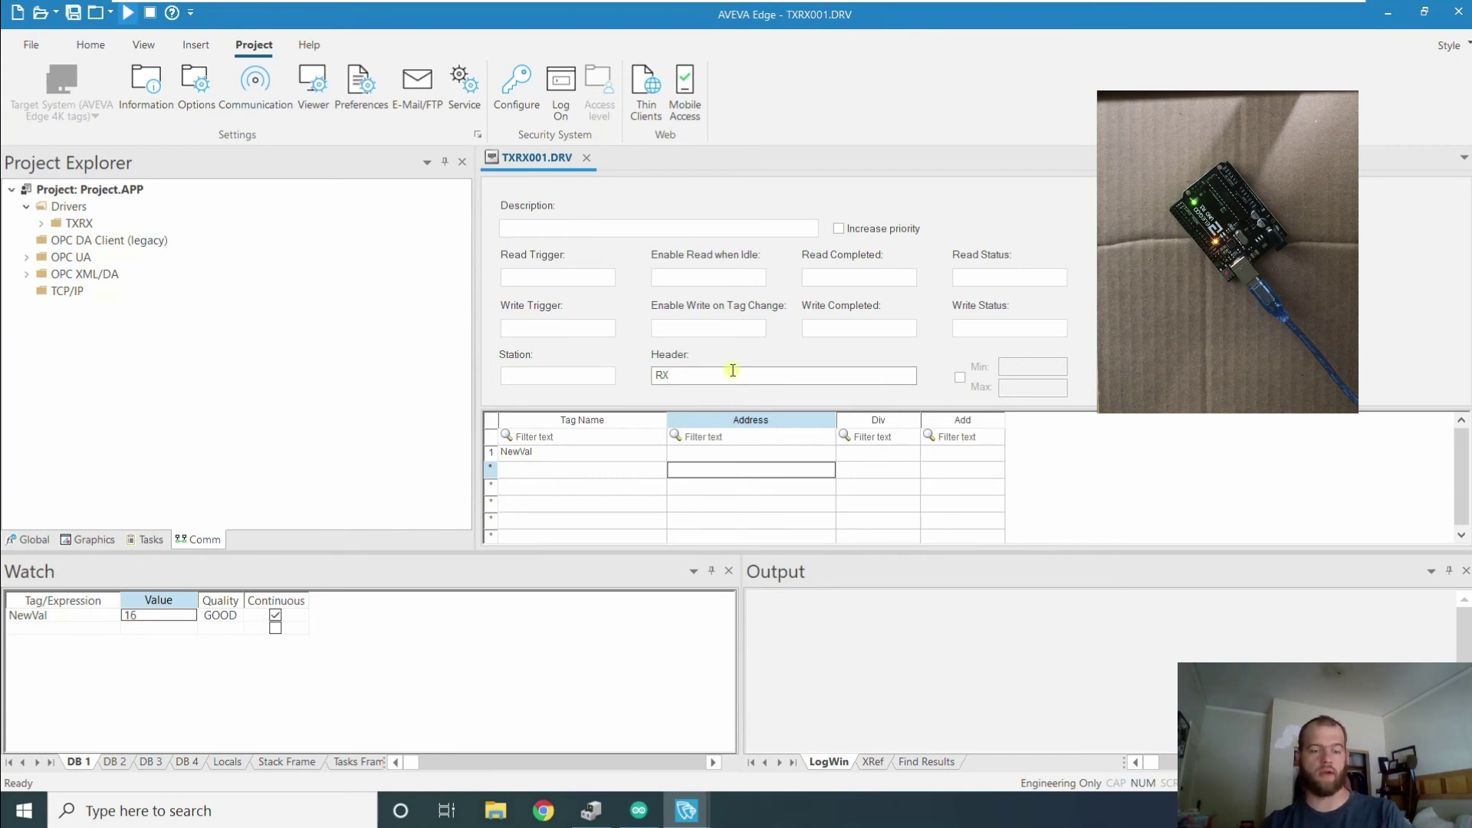
pyautogui.write('4')
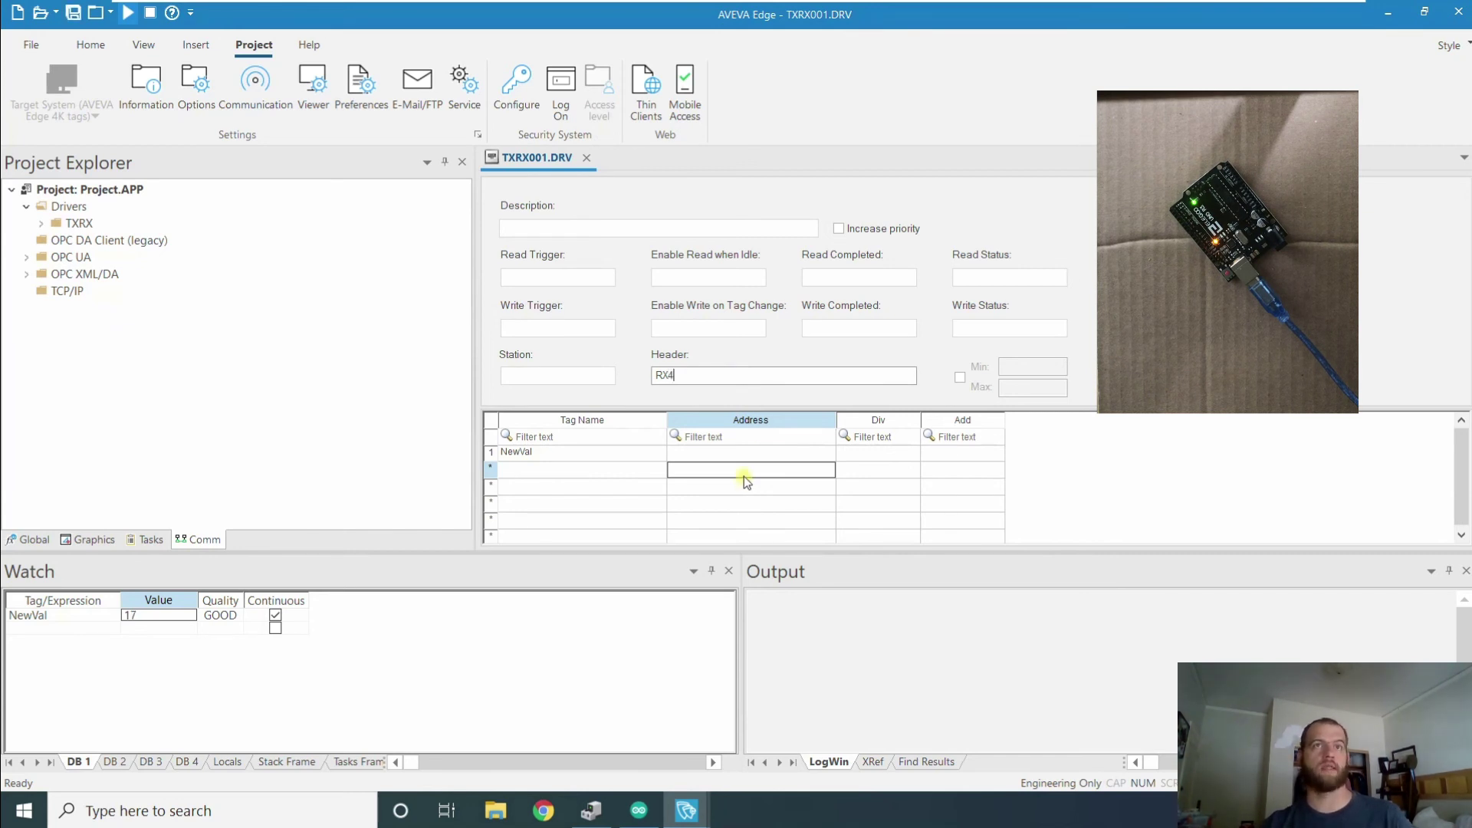
pyautogui.click(607, 469)
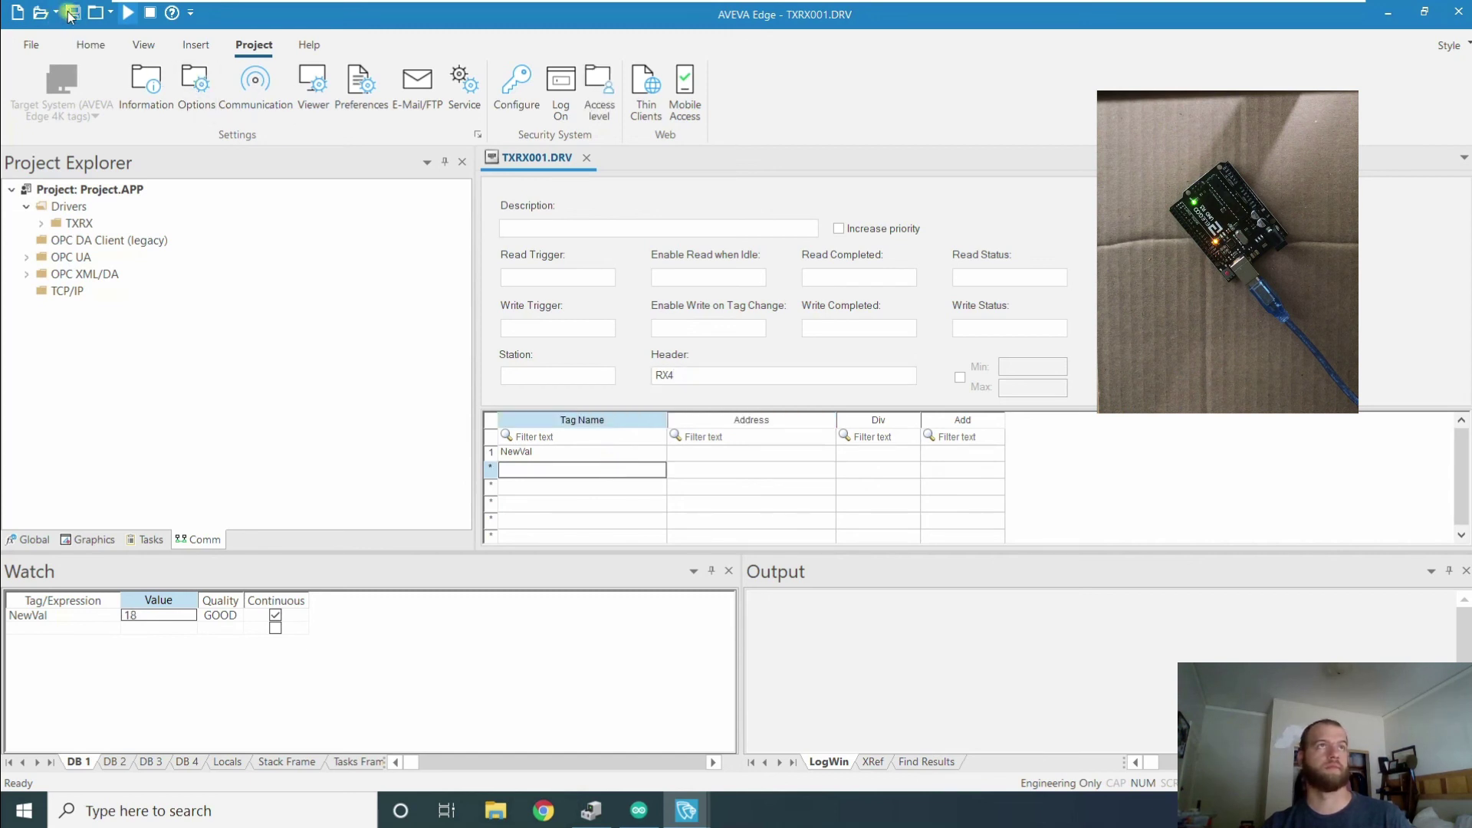